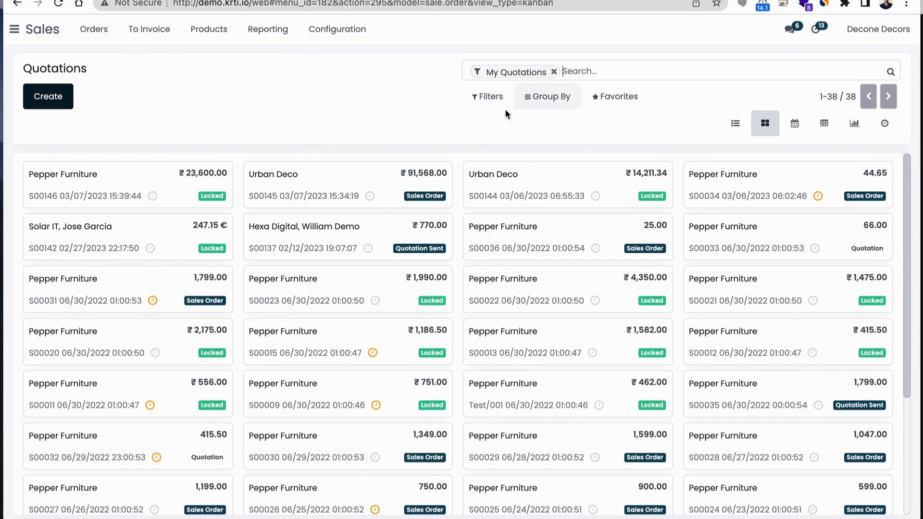
Show the quotations as a list and create a new quotation for the customer Urban Deco
left_click(735, 123)
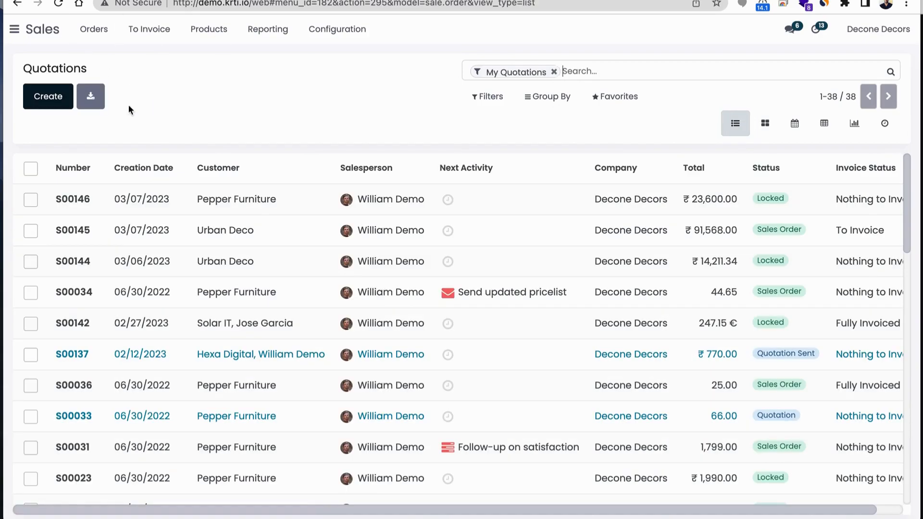
left_click(48, 106)
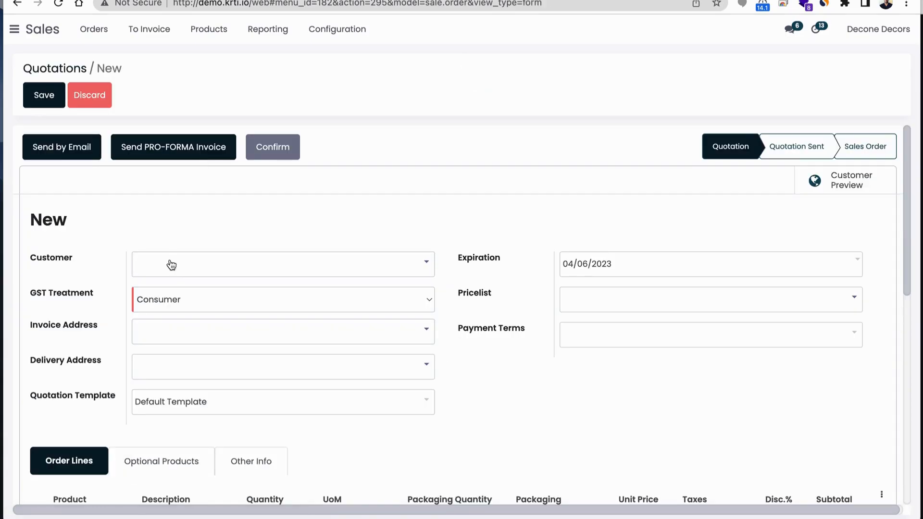
type("dec")
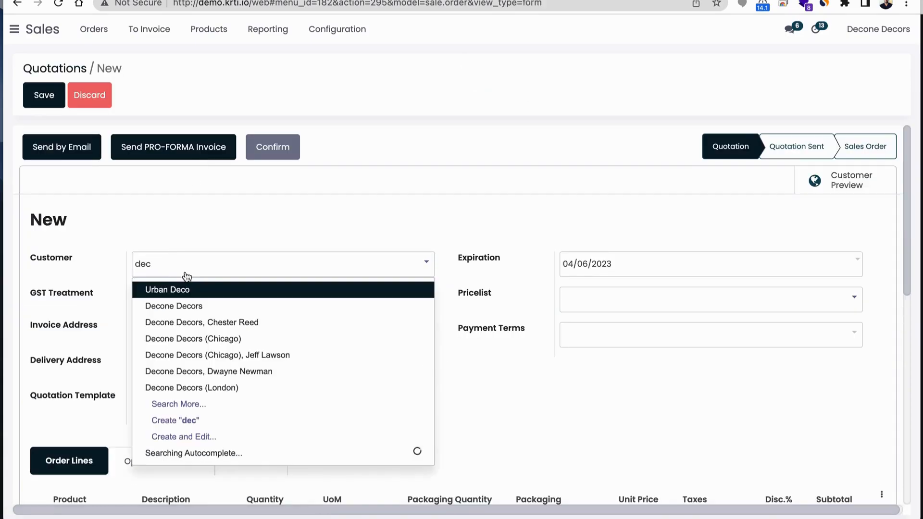
left_click(181, 288)
Add the product Bedroom Wardrobe Design & Build to the order lines with a quantity of 2
scroll(256, 338, "down", 3)
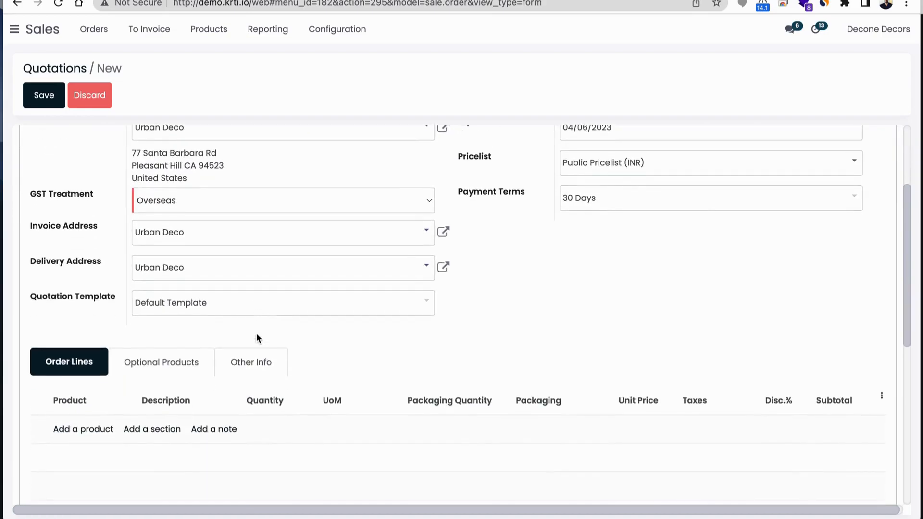
left_click(91, 434)
type("bed")
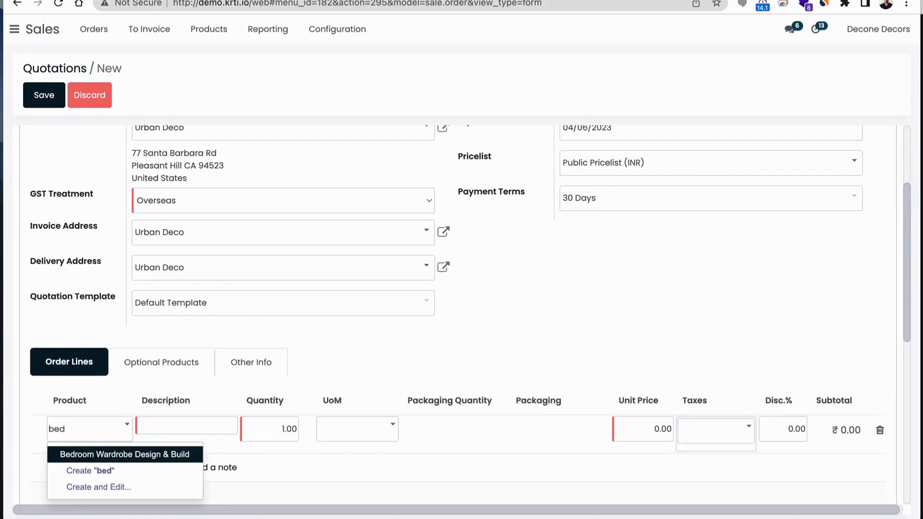
left_click(130, 454)
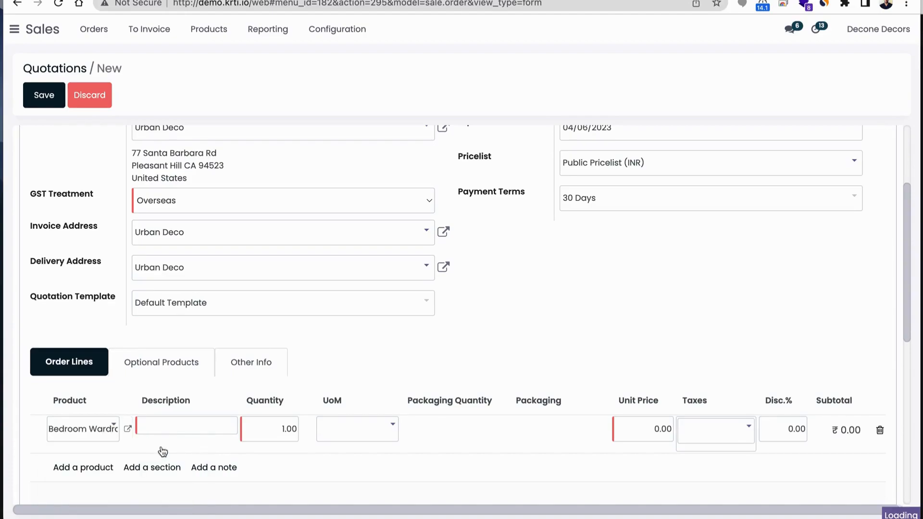
left_click(272, 427)
type("2")
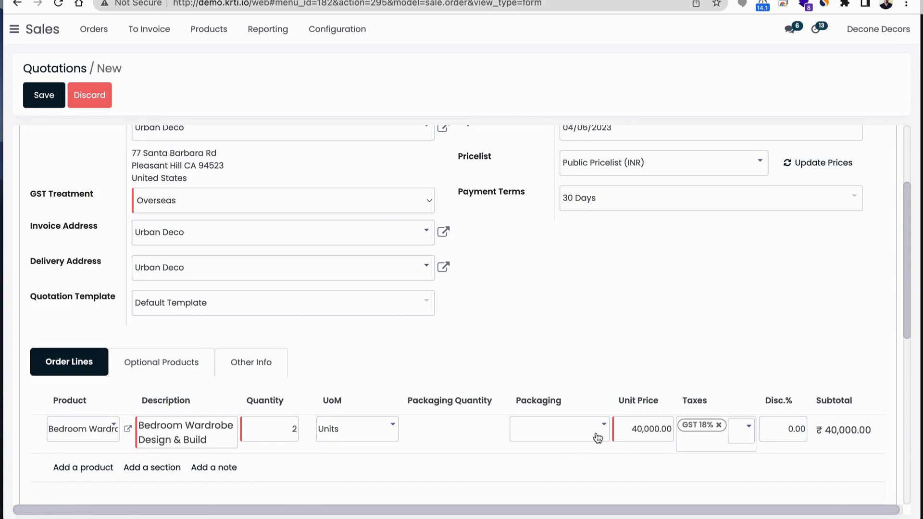
Set a 3% discount on the Bedroom Wardrobe Design & Build line
left_click(776, 434)
scroll(776, 433, "down", 5)
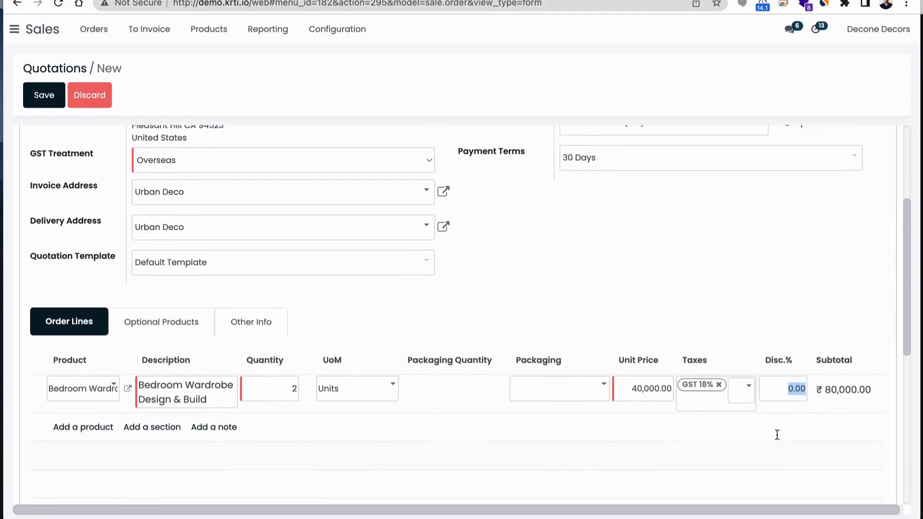
scroll(776, 434, "up", 2)
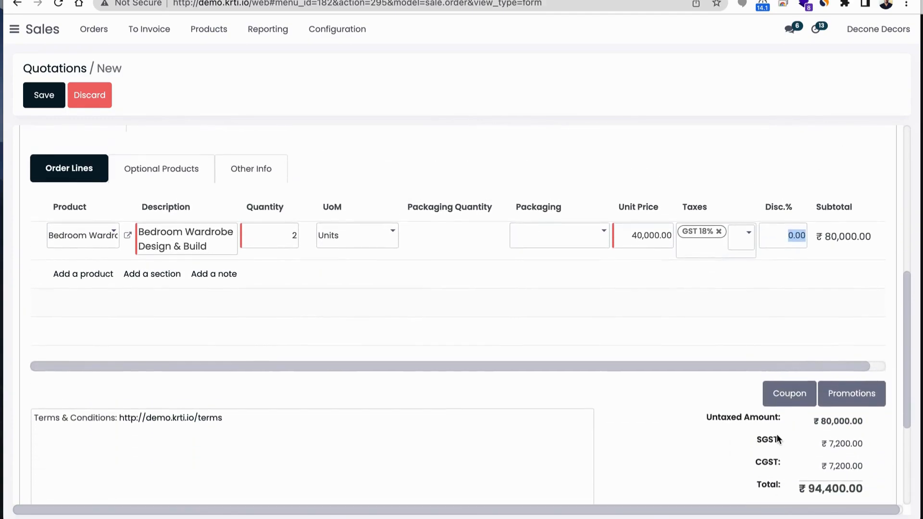
type("3")
left_click(760, 313)
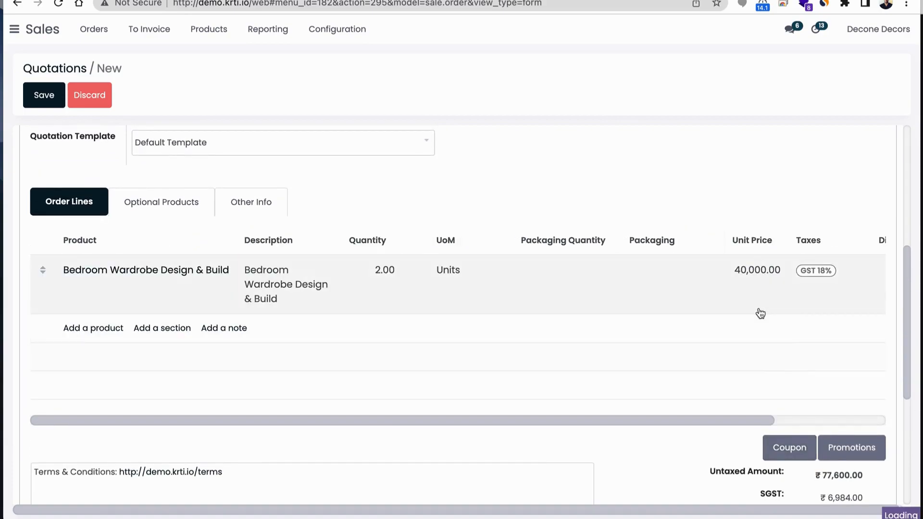
Check the quotation's details and totals, and save and confirm it as a sales order
scroll(758, 269, "up", 6)
scroll(672, 299, "down", 1)
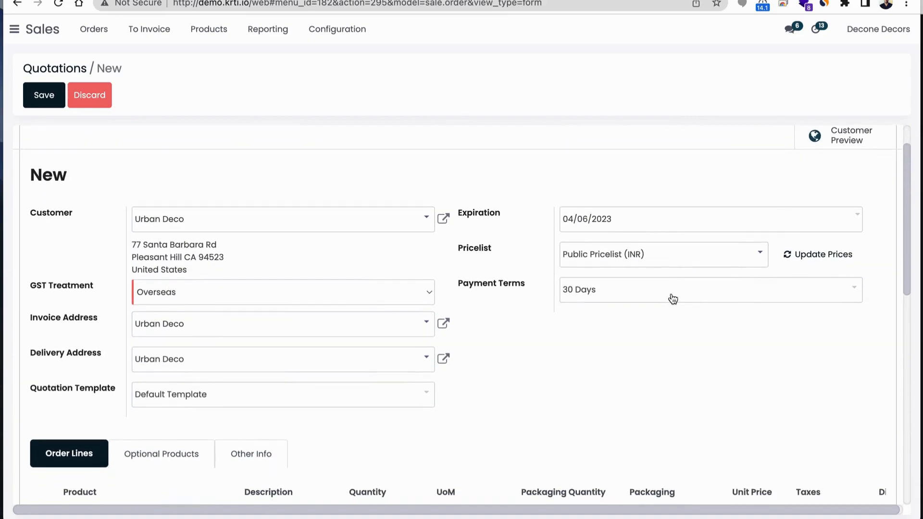
scroll(584, 295, "down", 3)
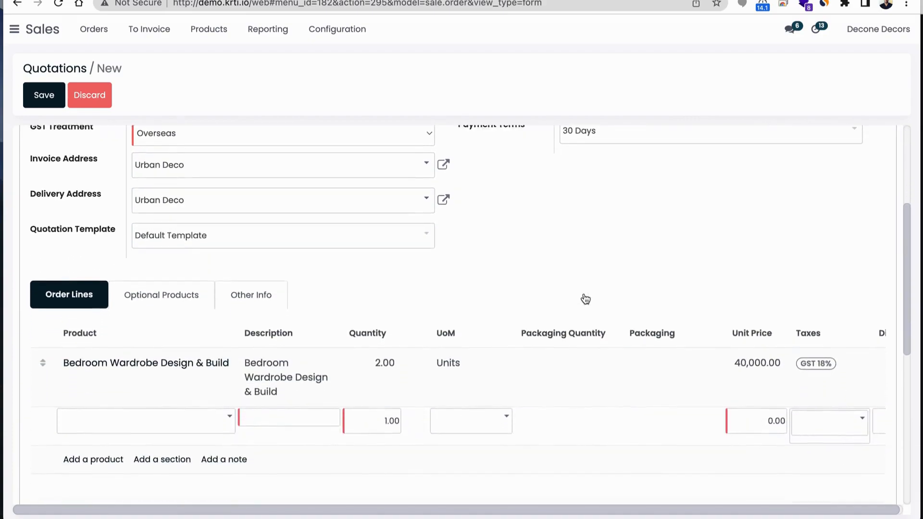
scroll(585, 299, "down", 4)
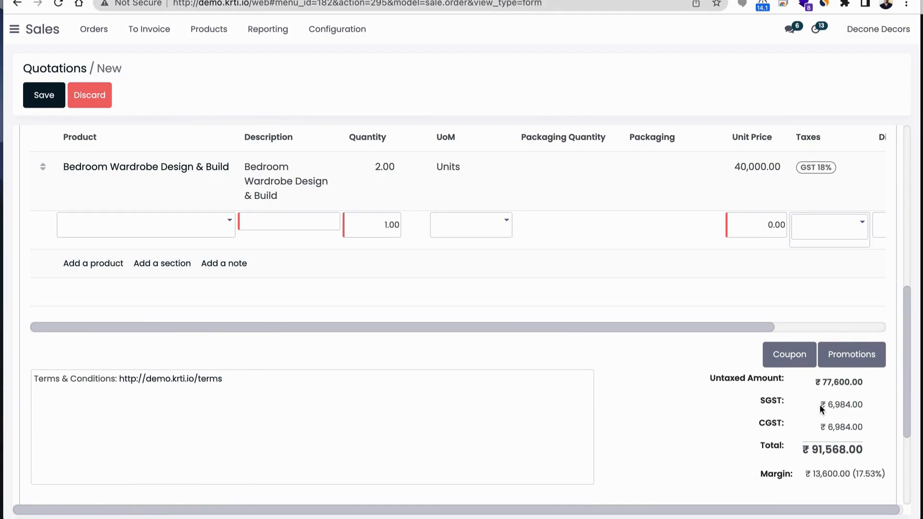
scroll(820, 404, "up", 5)
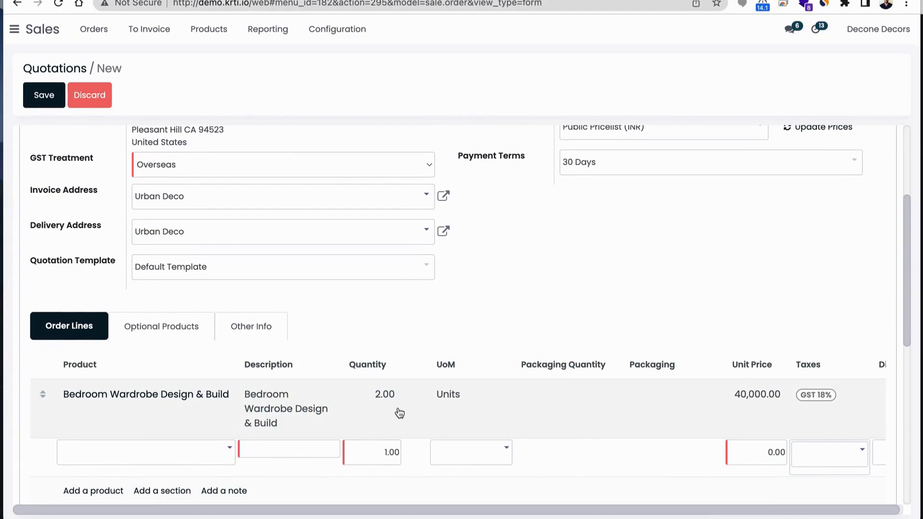
scroll(495, 365, "up", 4)
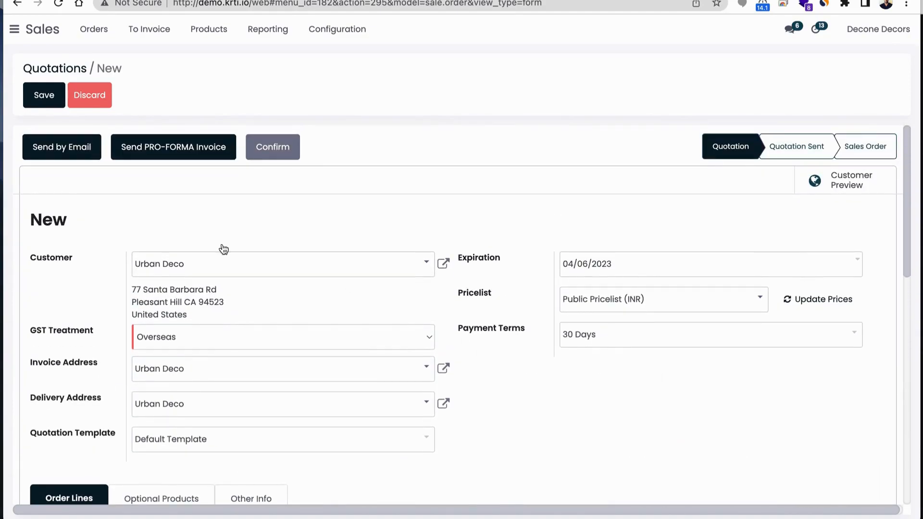
left_click(41, 101)
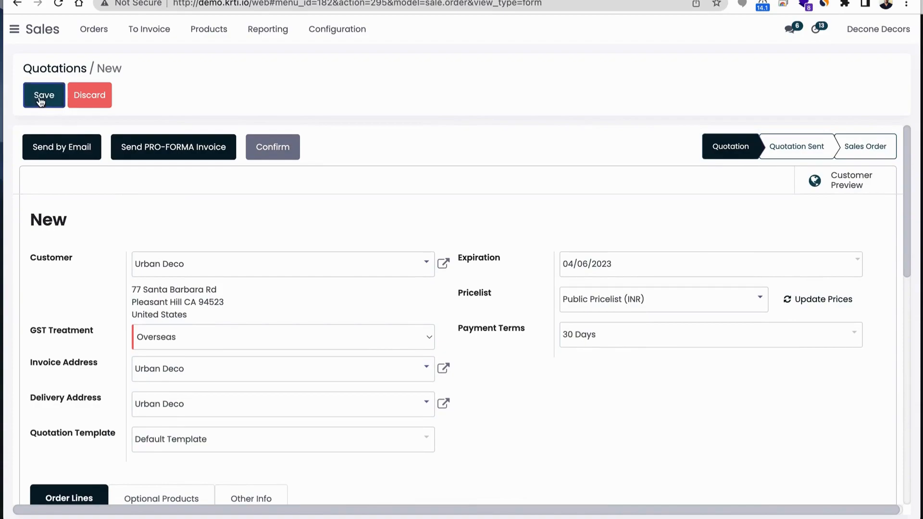
left_click(270, 150)
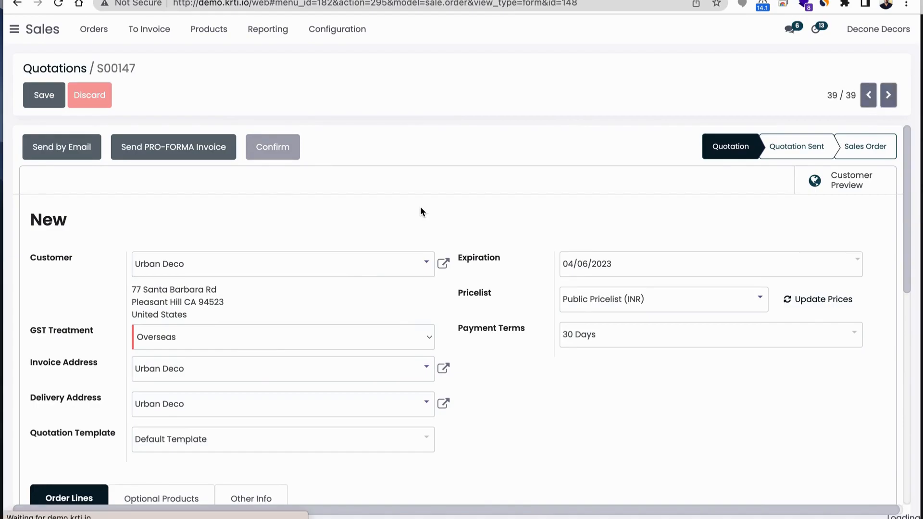
Review the delivered and invoiced quantities of the confirmed order and unlock the order
scroll(420, 208, "down", 1)
scroll(420, 208, "down", 3)
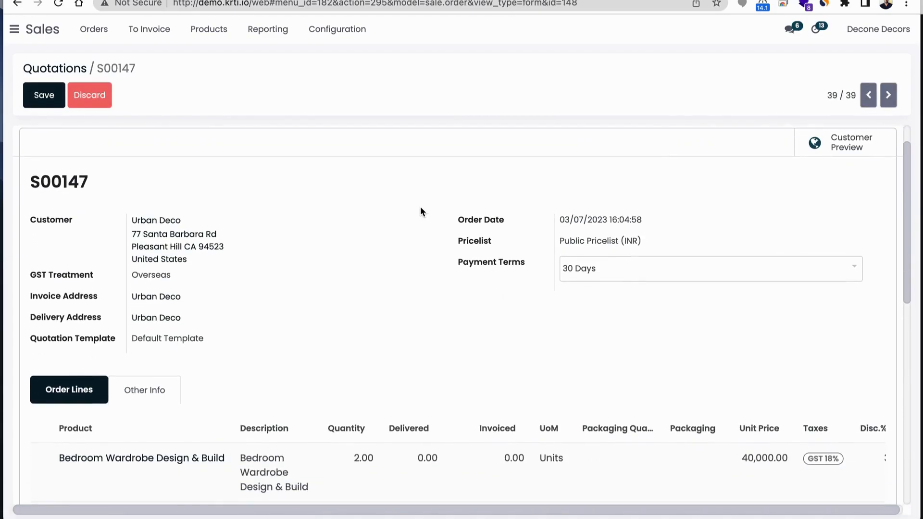
scroll(420, 207, "down", 1)
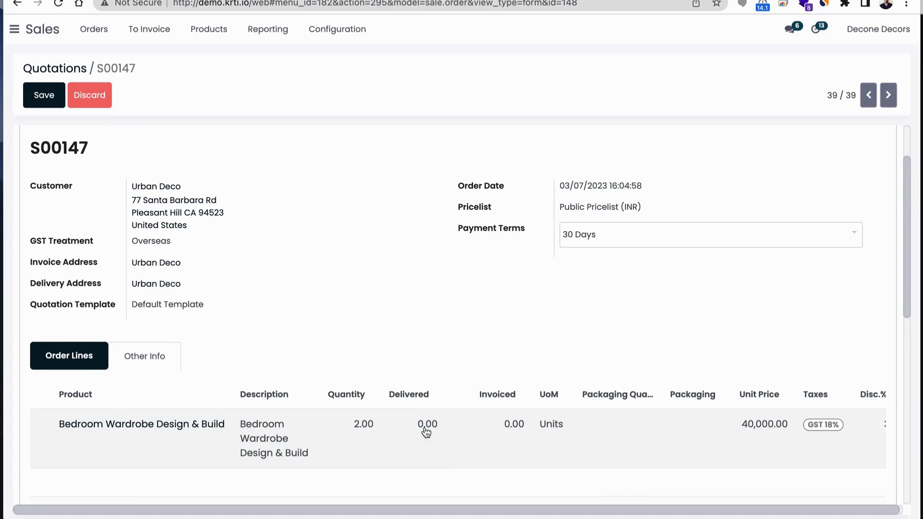
scroll(463, 327, "up", 4)
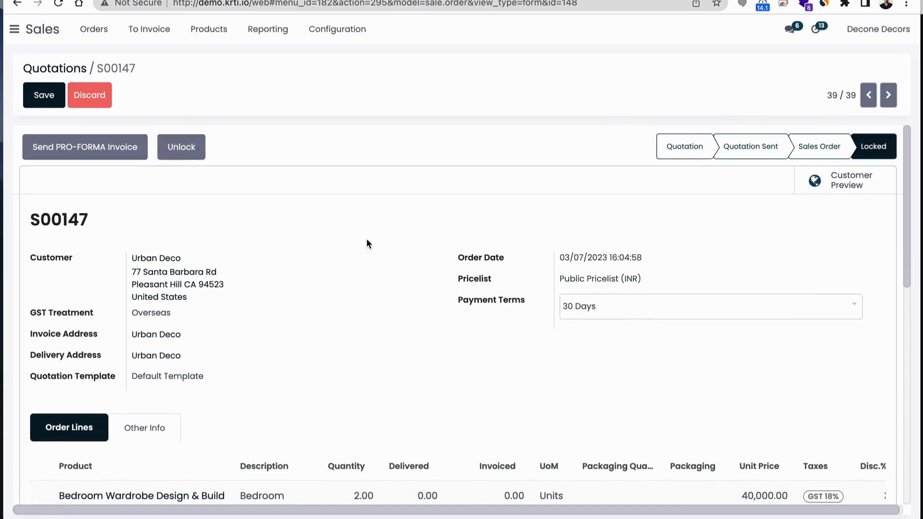
scroll(391, 224, "down", 2)
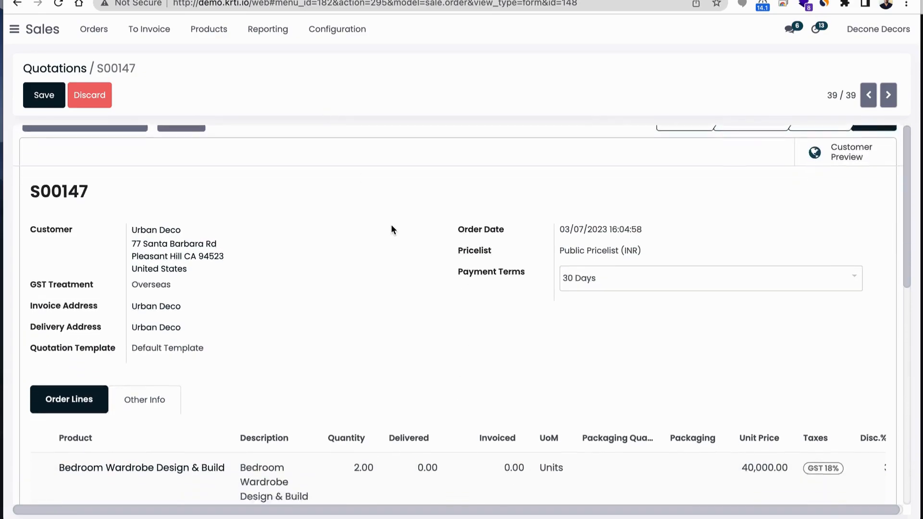
scroll(391, 224, "up", 2)
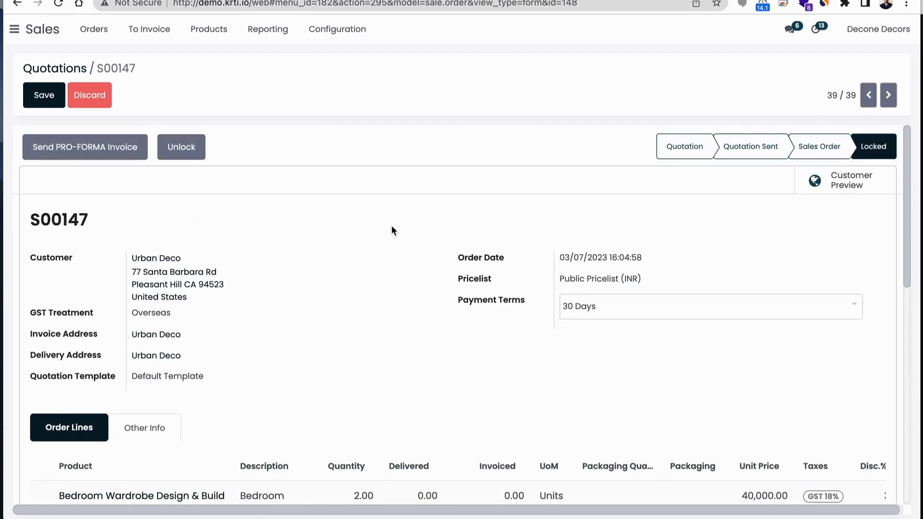
left_click(201, 149)
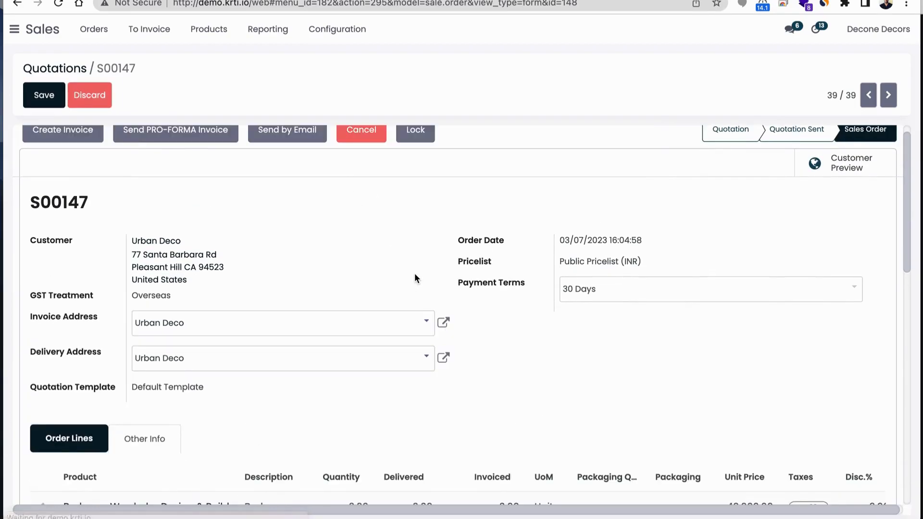
scroll(255, 278, "up", 1)
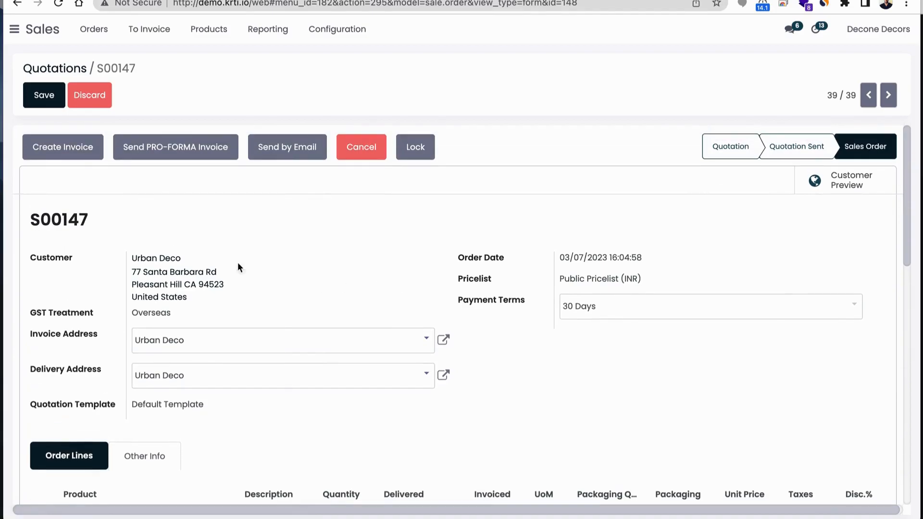
Create a draft percentage down payment invoice of 20% for the sales order
left_click(66, 155)
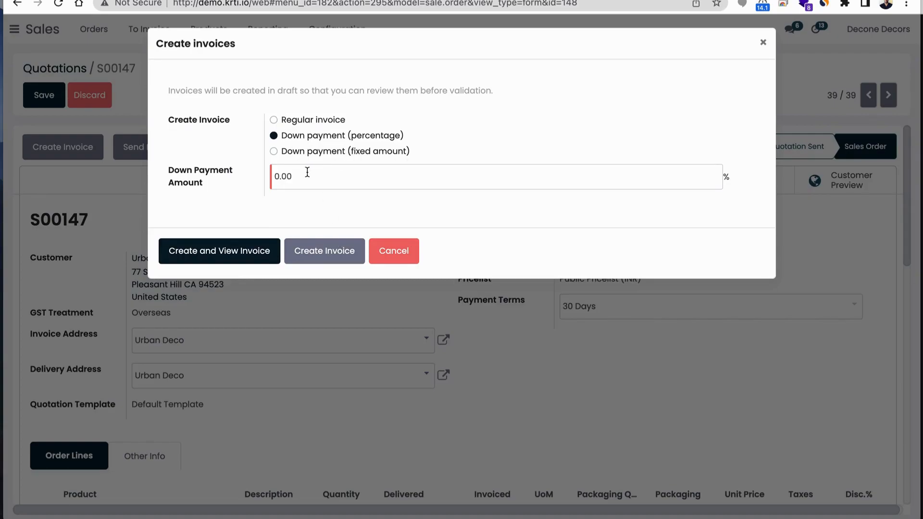
left_click_drag(304, 177, 268, 180)
type("20")
left_click(329, 252)
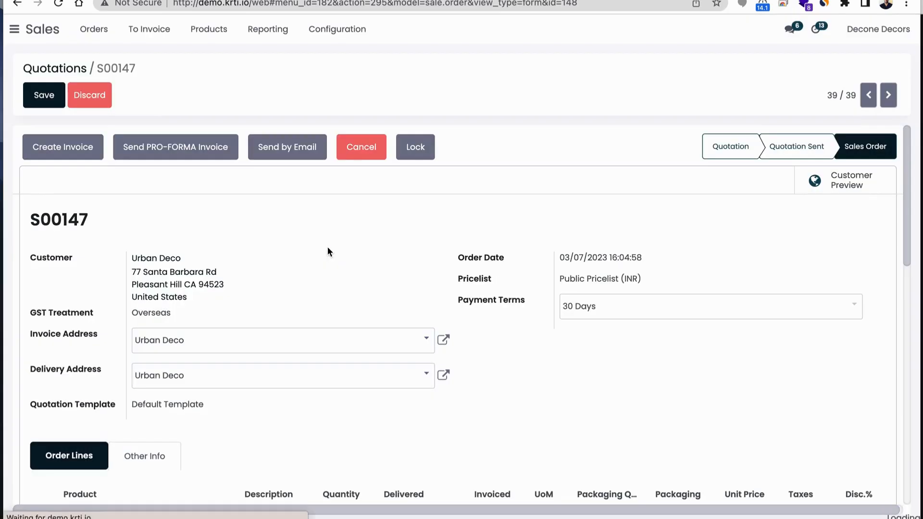
Open the down payment invoice linked to the sales order, confirm it, and review its lines and totals
scroll(327, 250, "down", 3)
scroll(327, 250, "down", 2)
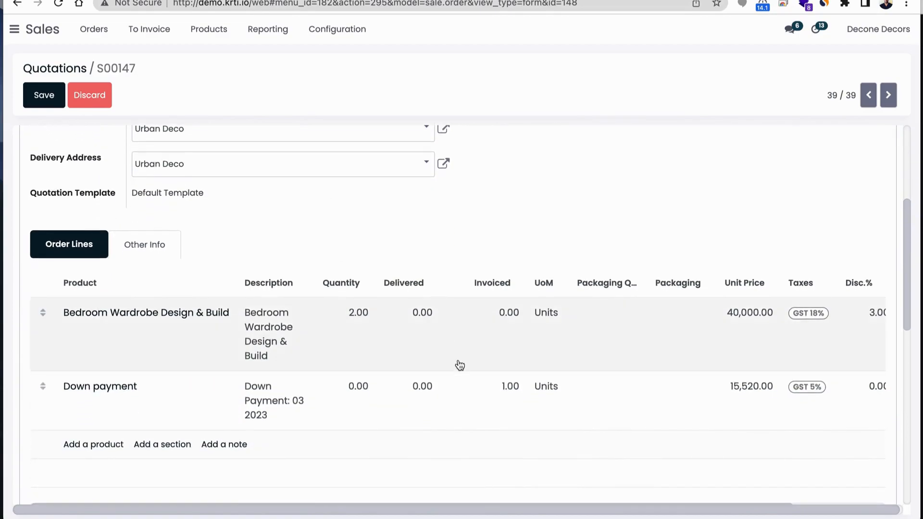
scroll(581, 367, "right", 4)
scroll(688, 402, "down", 4)
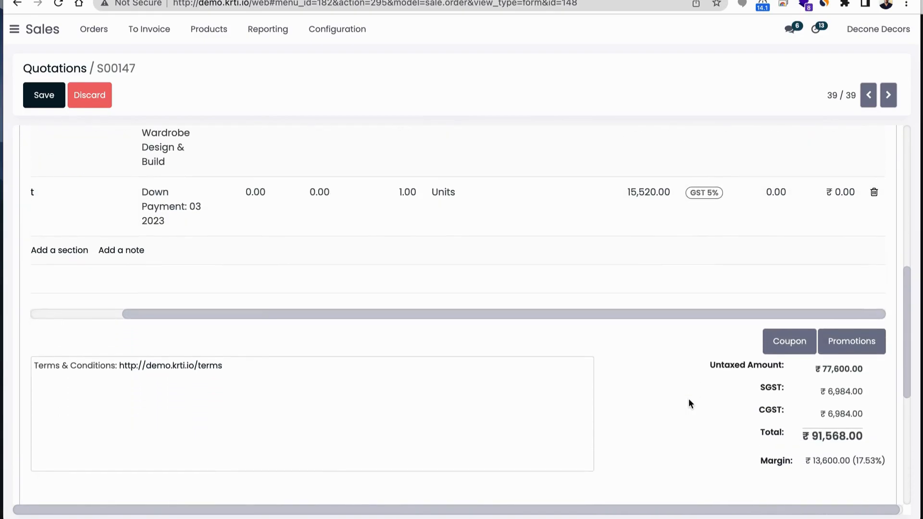
scroll(688, 403, "up", 10)
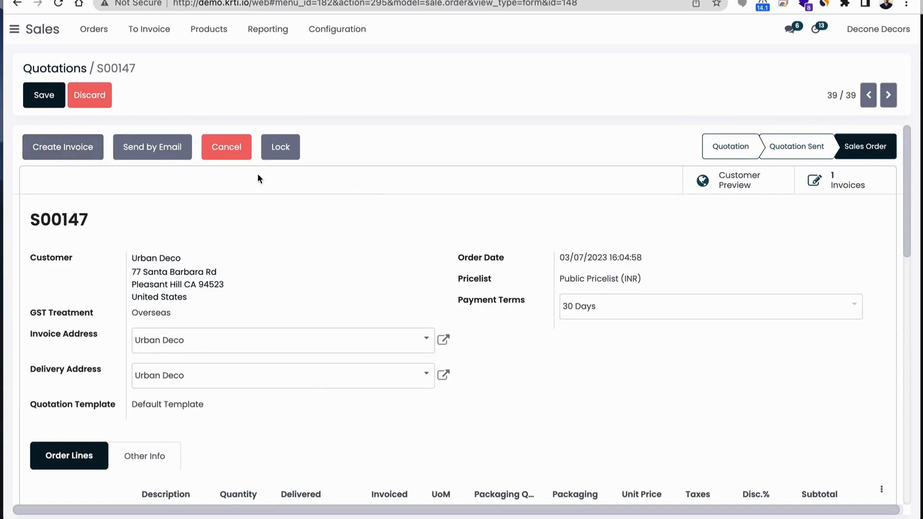
left_click(849, 185)
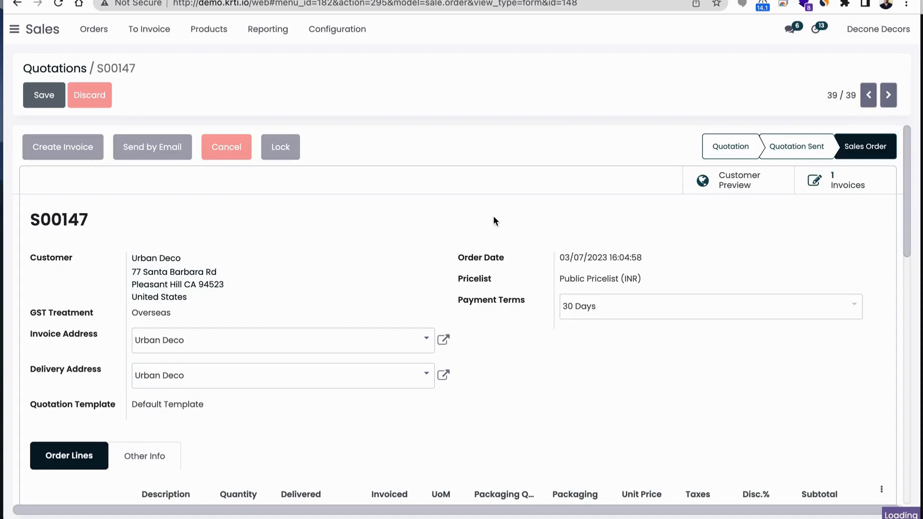
scroll(515, 272, "down", 6)
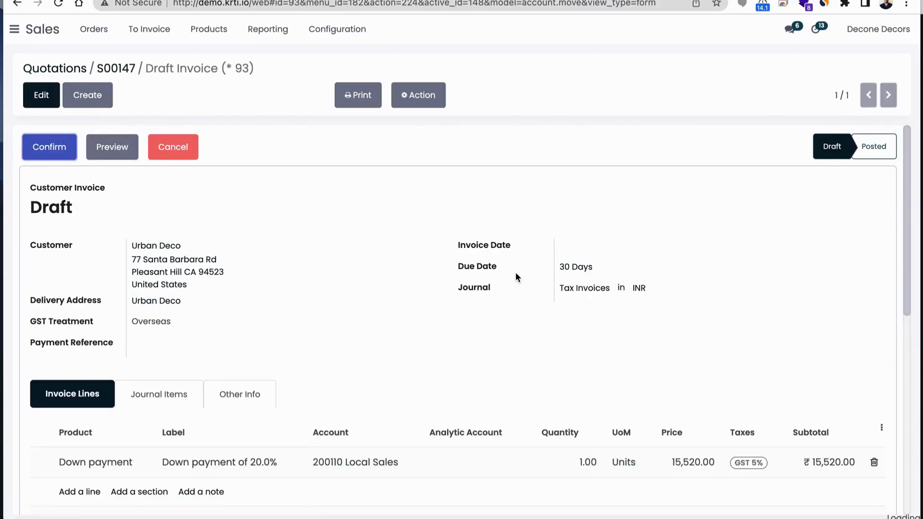
left_click(47, 147)
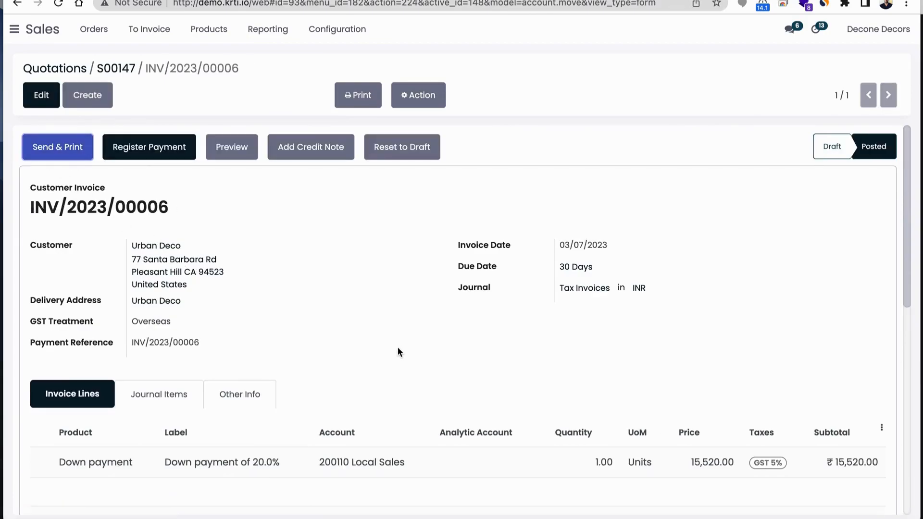
scroll(514, 384, "down", 3)
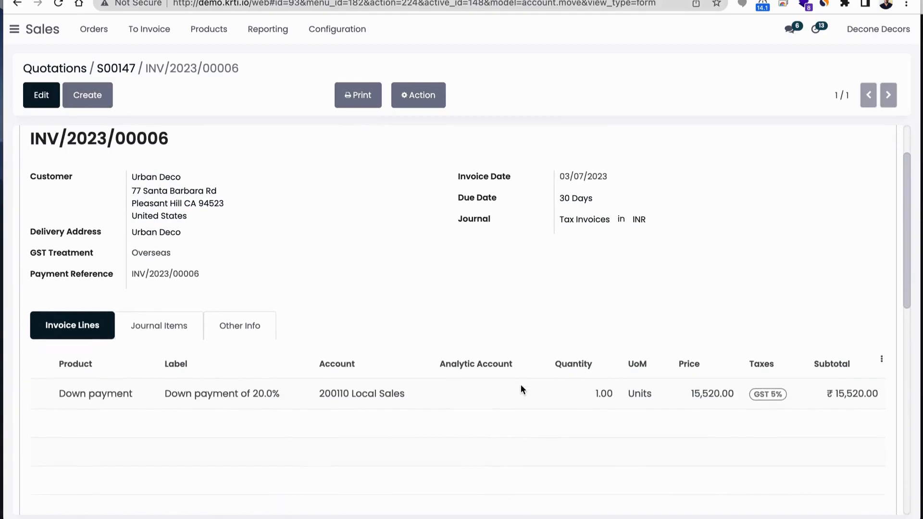
scroll(820, 383, "down", 3)
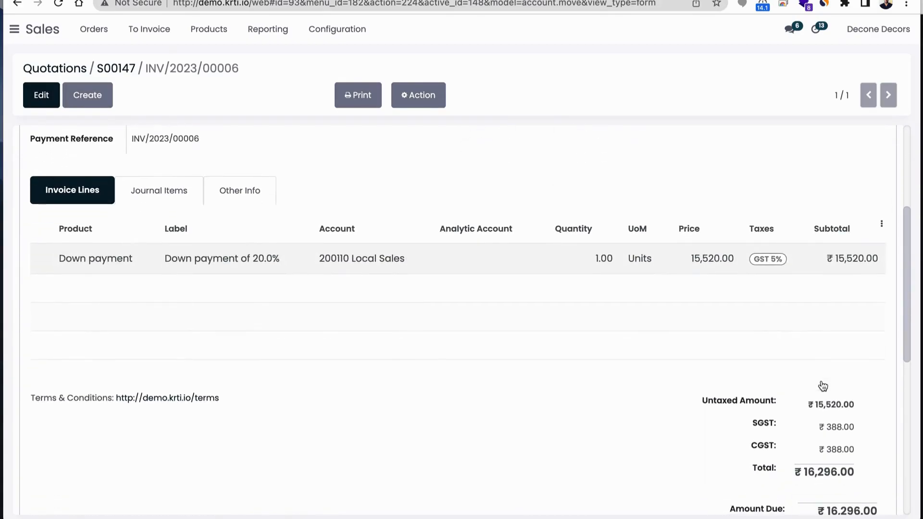
scroll(820, 383, "up", 5)
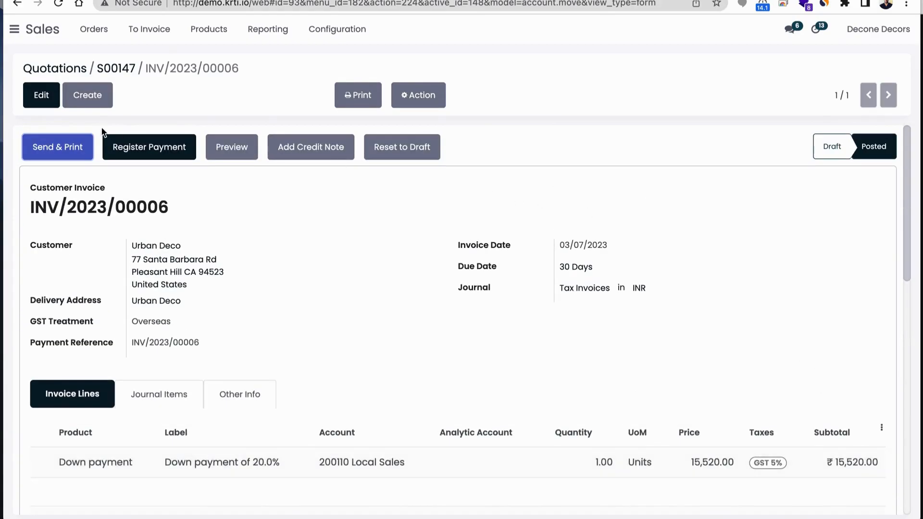
Return to the sales order, set the delivered quantity of the Bedroom Wardrobe Design & Build line to 0.5, and save the order
left_click(122, 72)
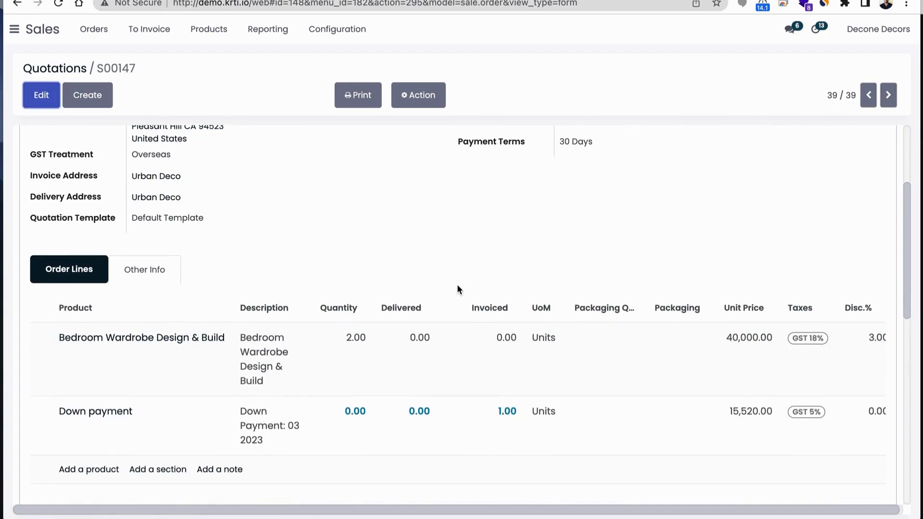
scroll(649, 372, "down", 2)
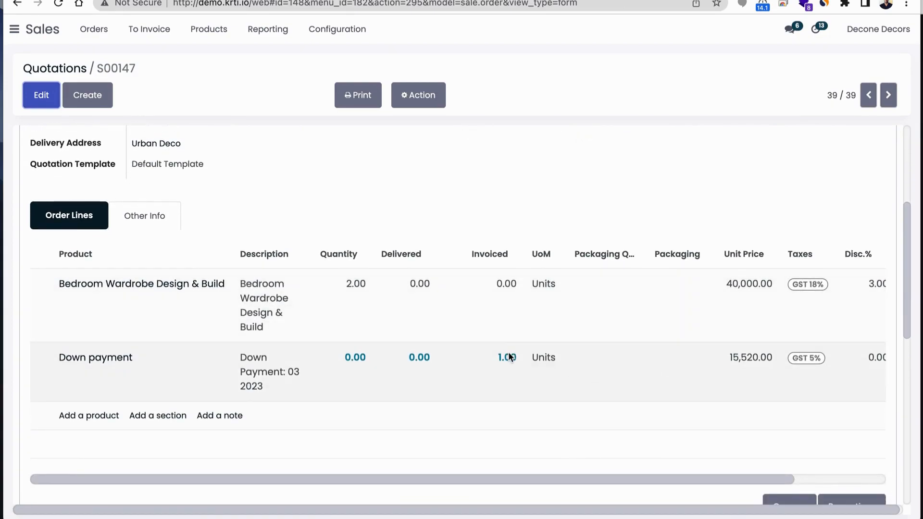
scroll(509, 356, "up", 8)
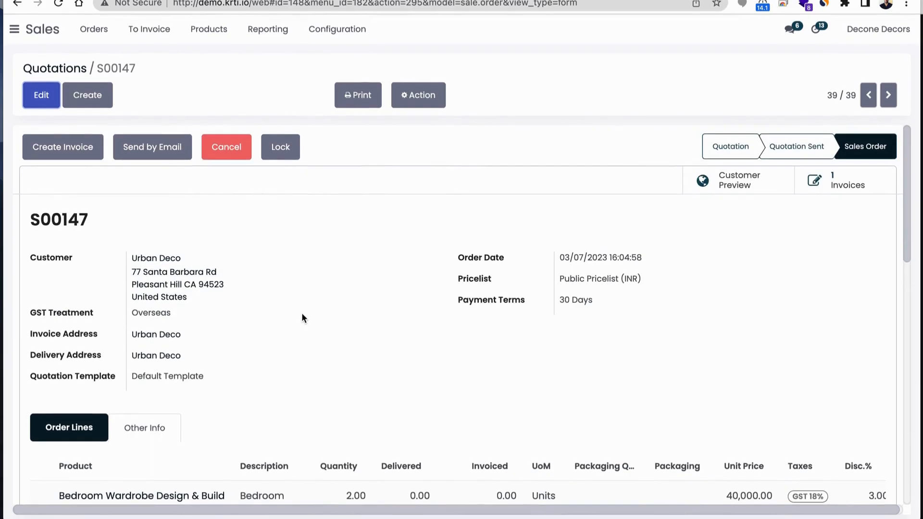
left_click(41, 96)
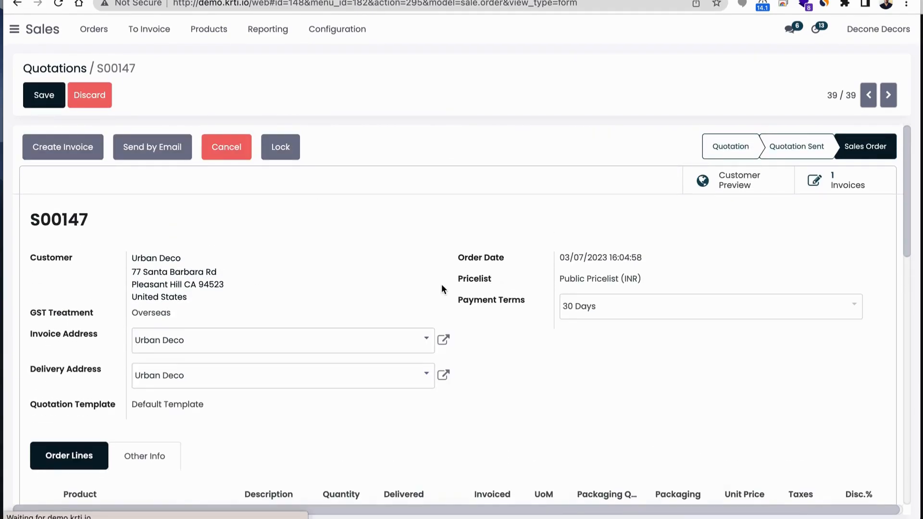
scroll(441, 288, "down", 5)
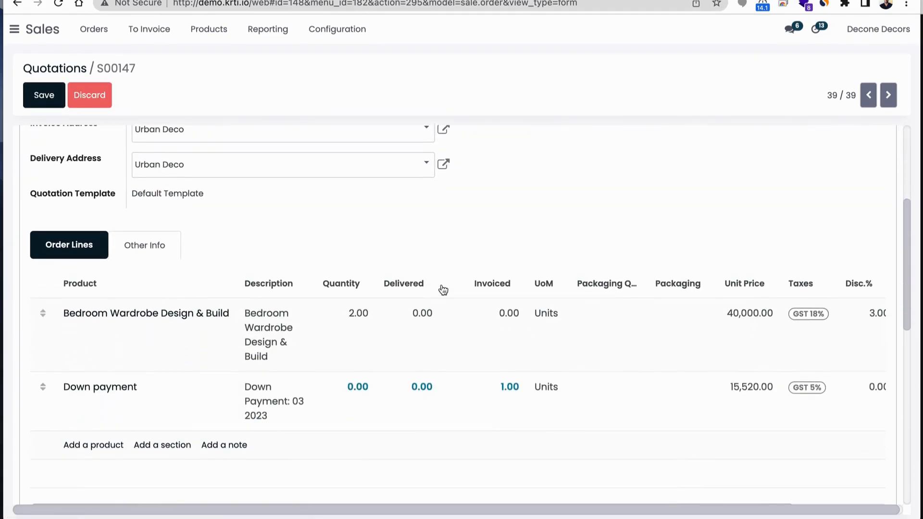
scroll(454, 323, "up", 1)
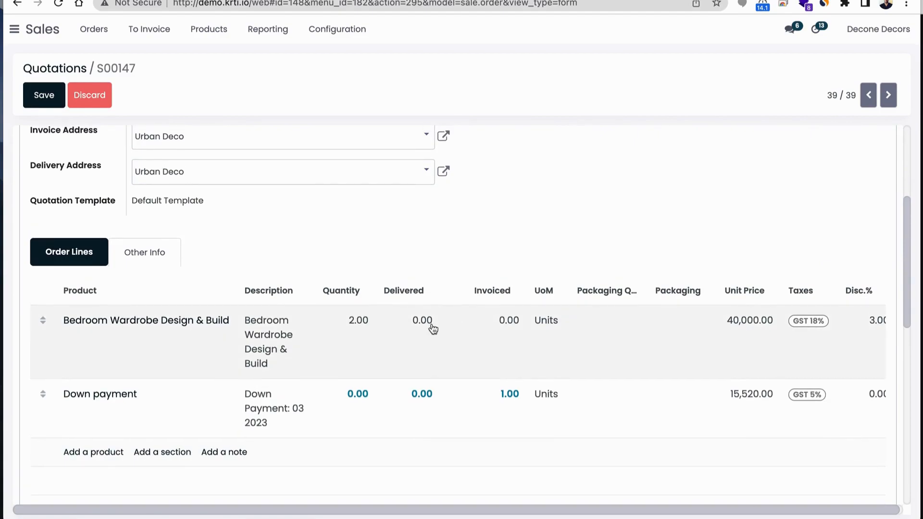
left_click(422, 329)
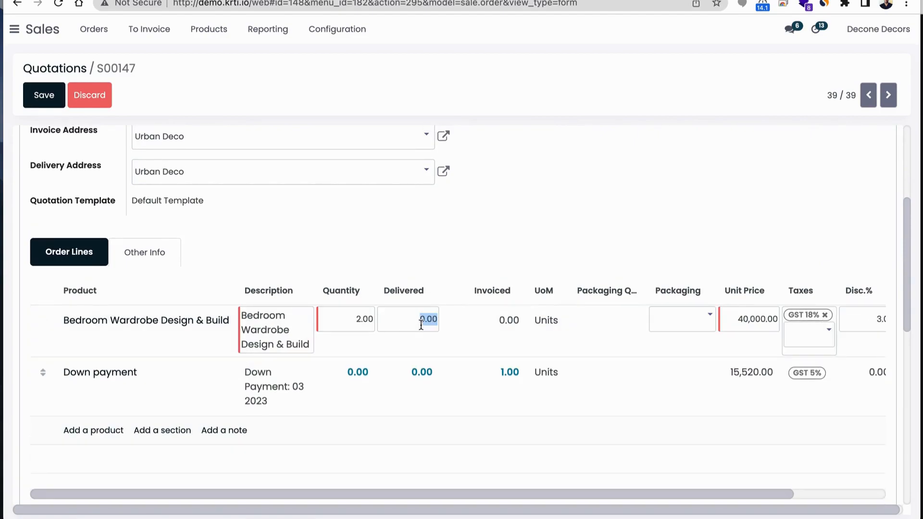
type("0.5")
key("Return")
scroll(454, 317, "up", 5)
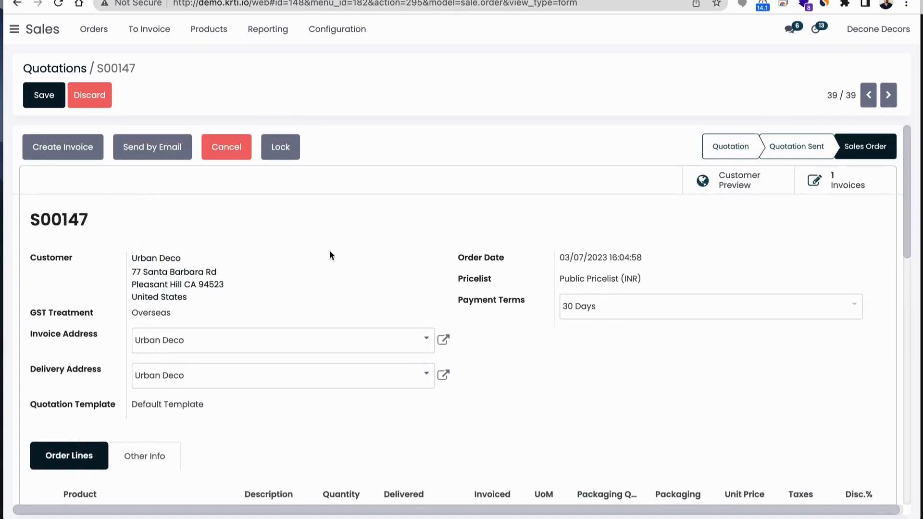
left_click(64, 145)
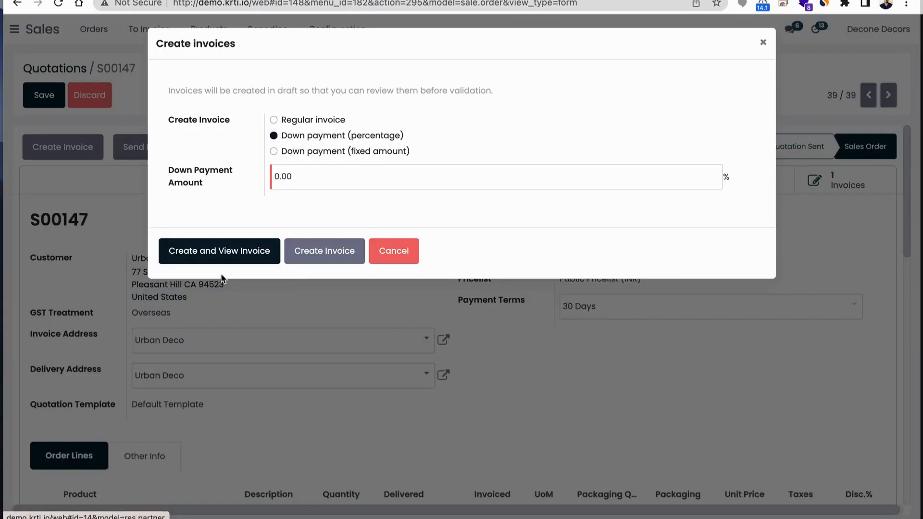
left_click(414, 268)
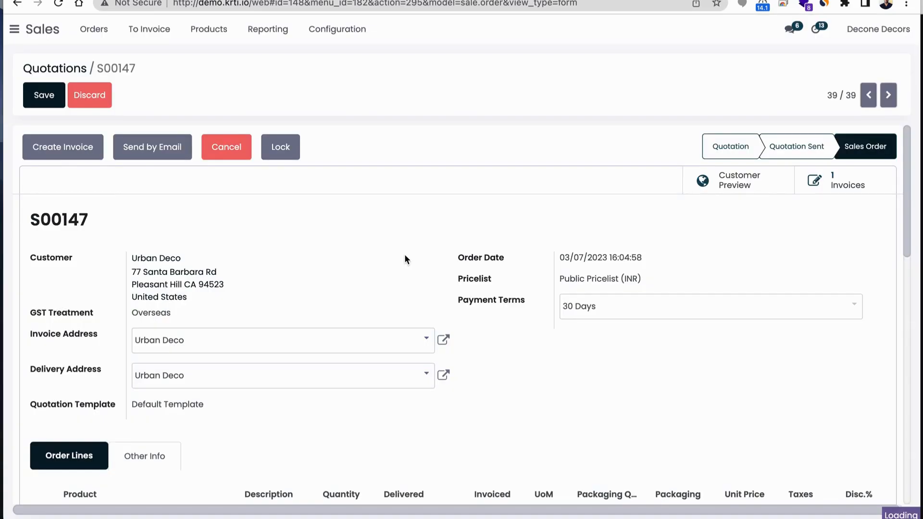
left_click(42, 95)
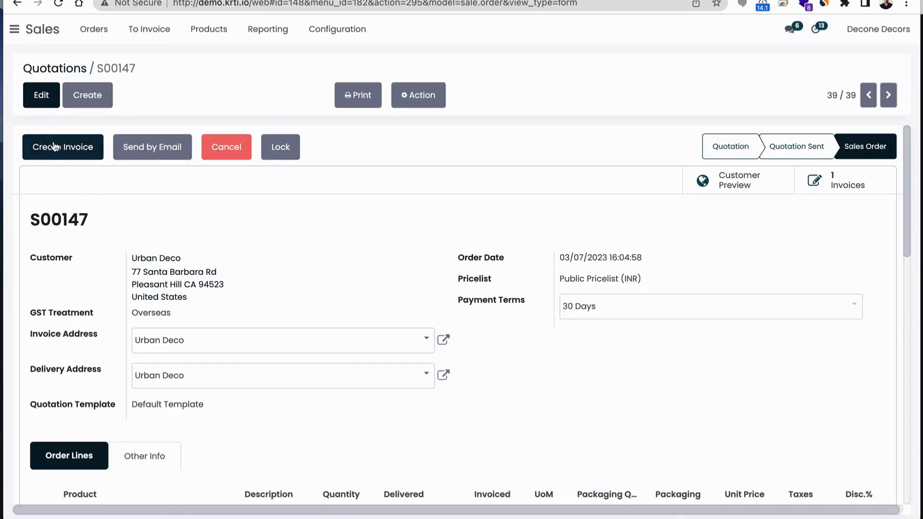
Create a draft regular invoice for the order with down payments deducted, and check the invoiced quantities in the order lines
left_click(45, 147)
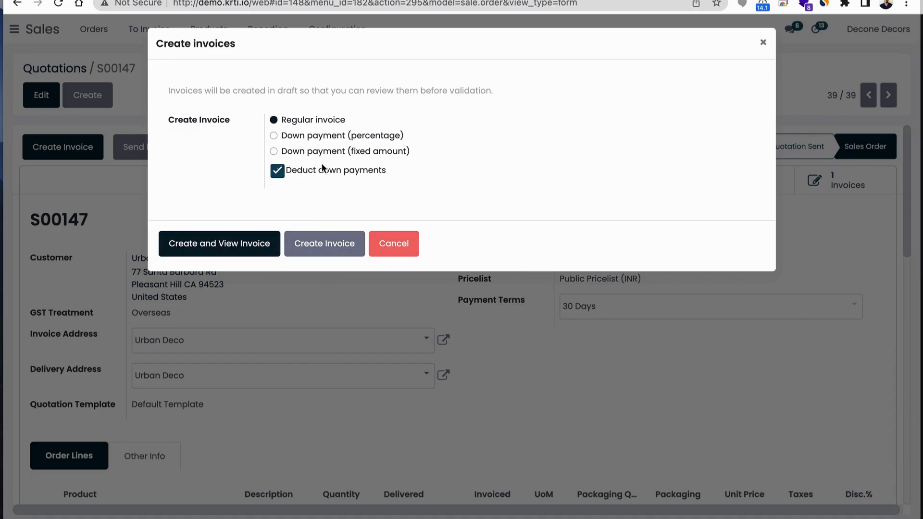
left_click(333, 247)
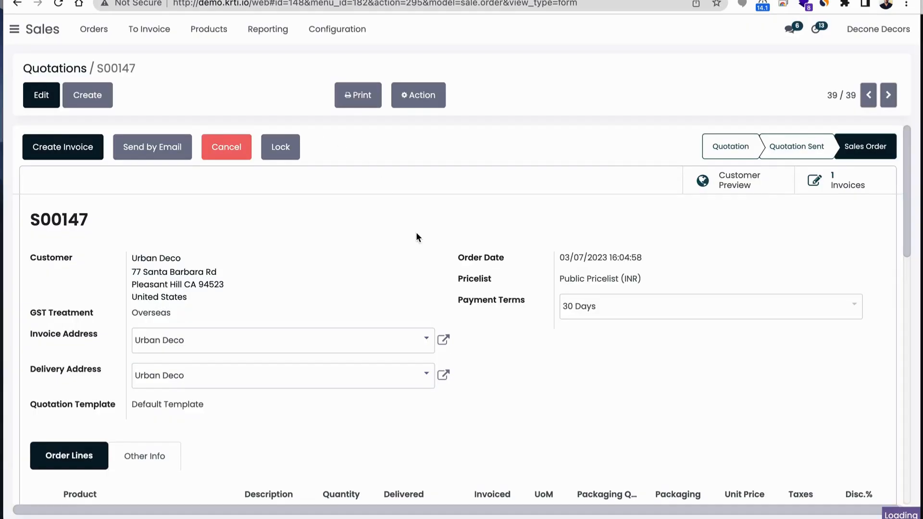
scroll(419, 243, "down", 1)
scroll(418, 239, "down", 4)
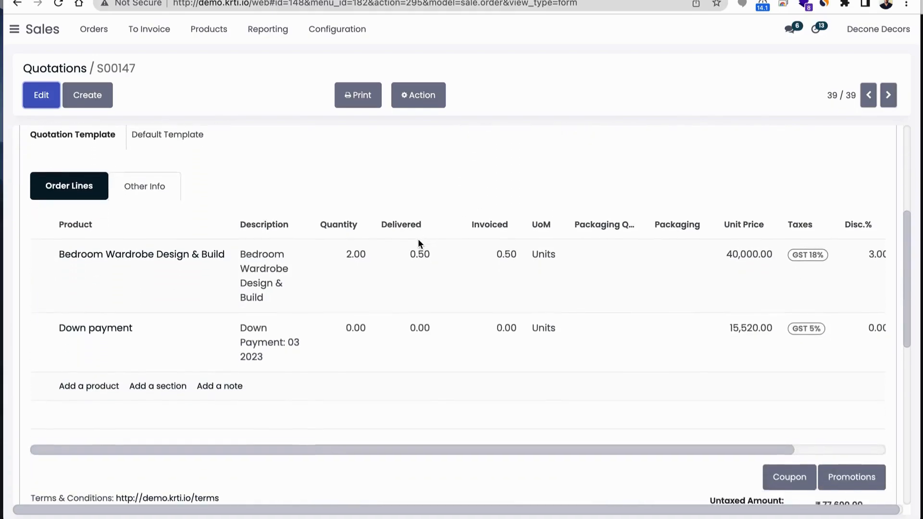
scroll(608, 313, "up", 5)
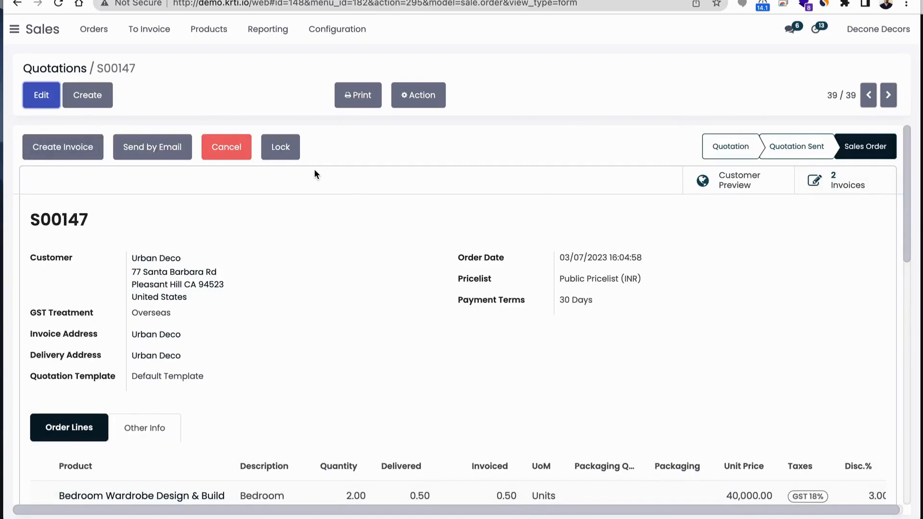
Open the draft invoice from the order's linked invoices, confirm it, and review its lines, down payment deduction and totals
left_click(857, 185)
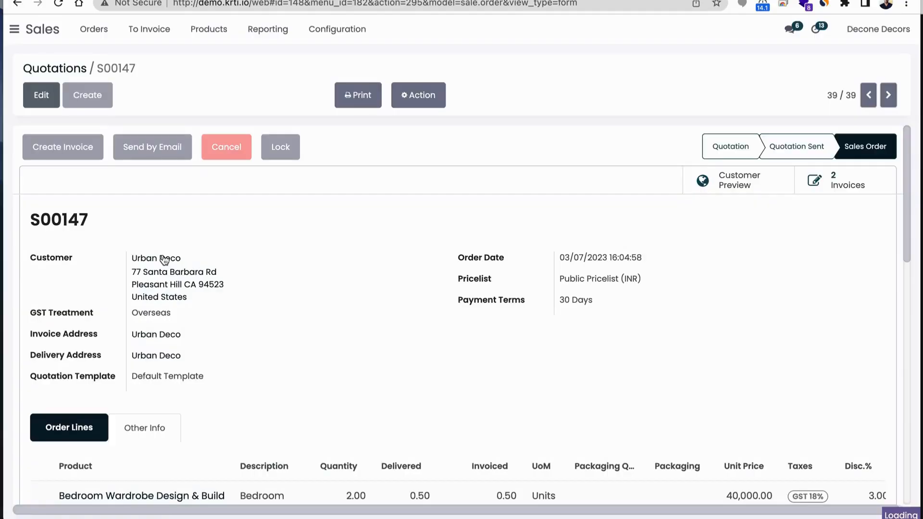
left_click(105, 202)
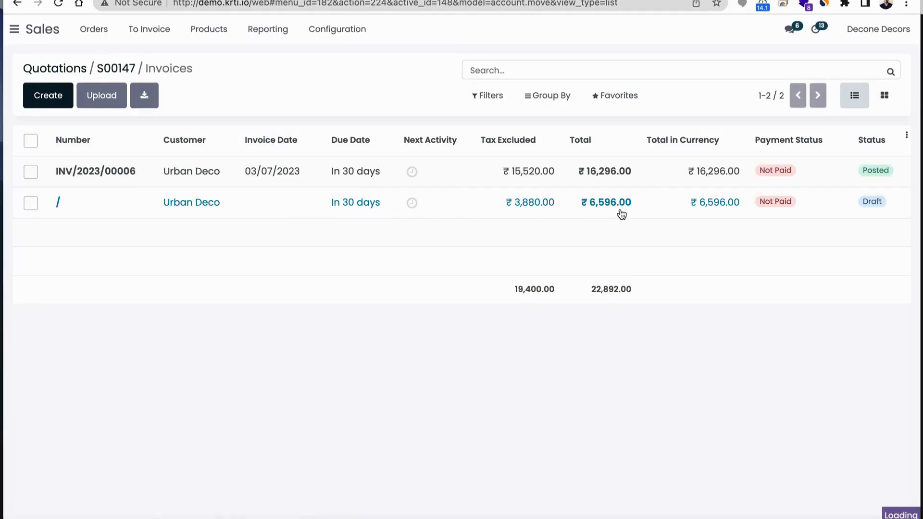
scroll(278, 264, "down", 5)
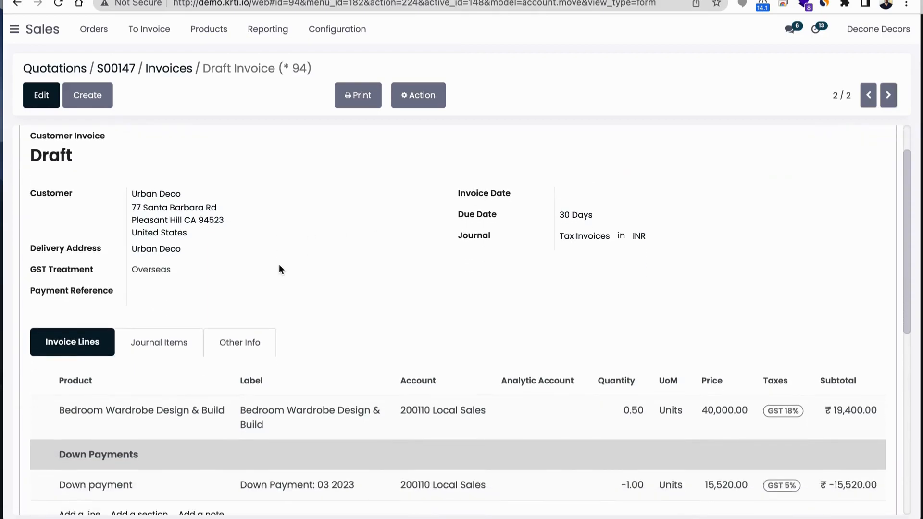
scroll(279, 264, "up", 3)
scroll(281, 269, "up", 2)
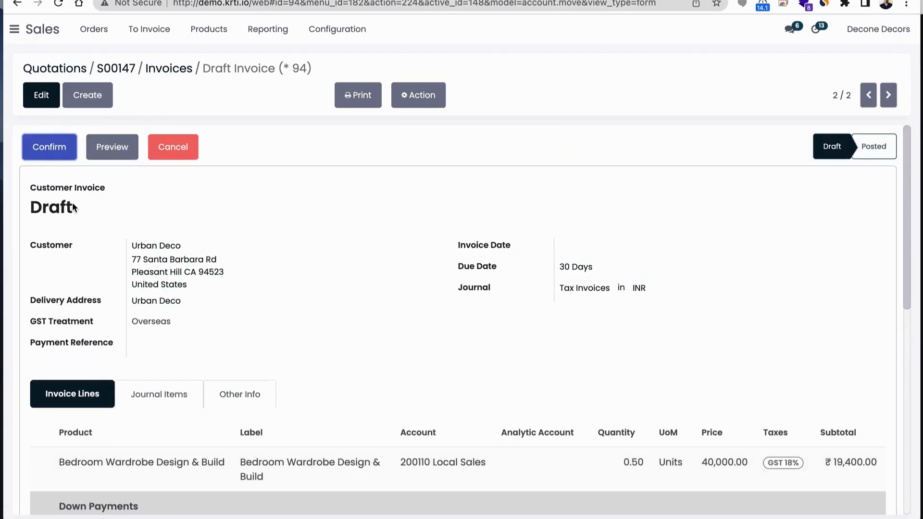
left_click(58, 157)
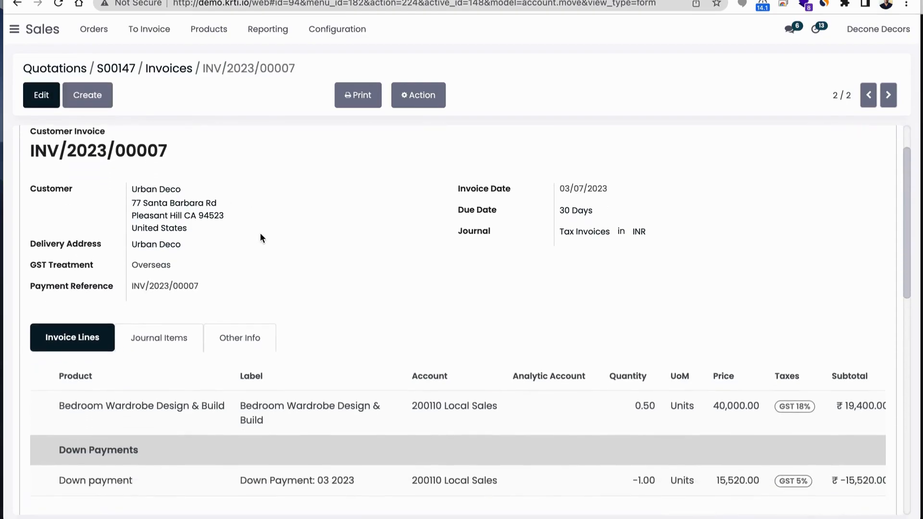
scroll(261, 232, "down", 7)
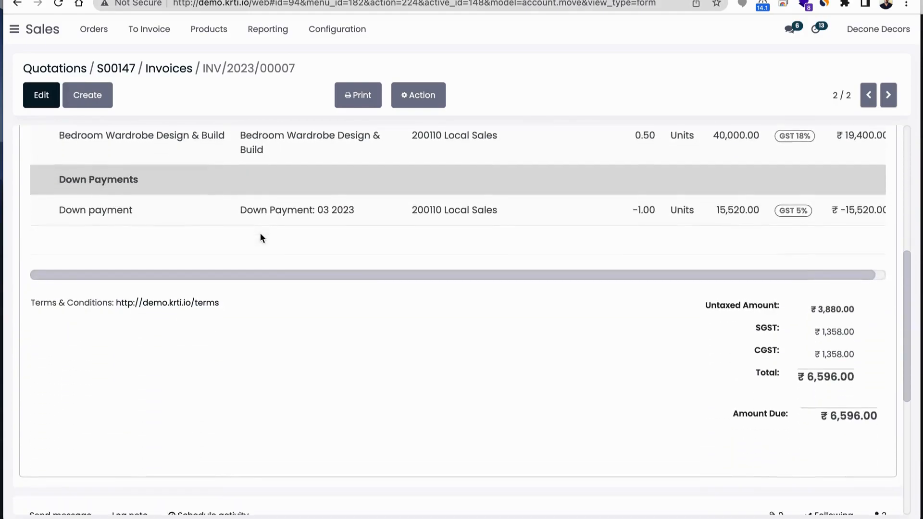
scroll(641, 333, "up", 5)
scroll(641, 333, "up", 2)
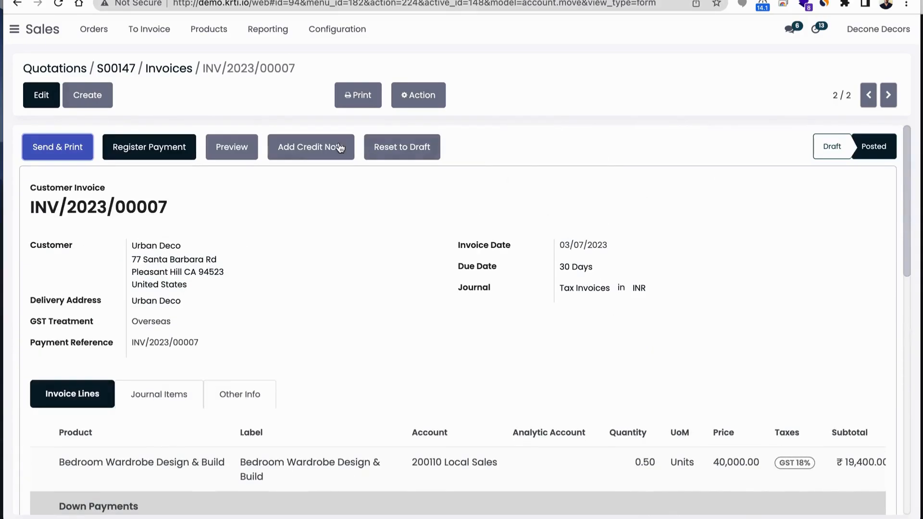
Go back to the sales order and examine the ordered, delivered and invoiced quantities of the wardrobe and down payment lines
left_click(168, 68)
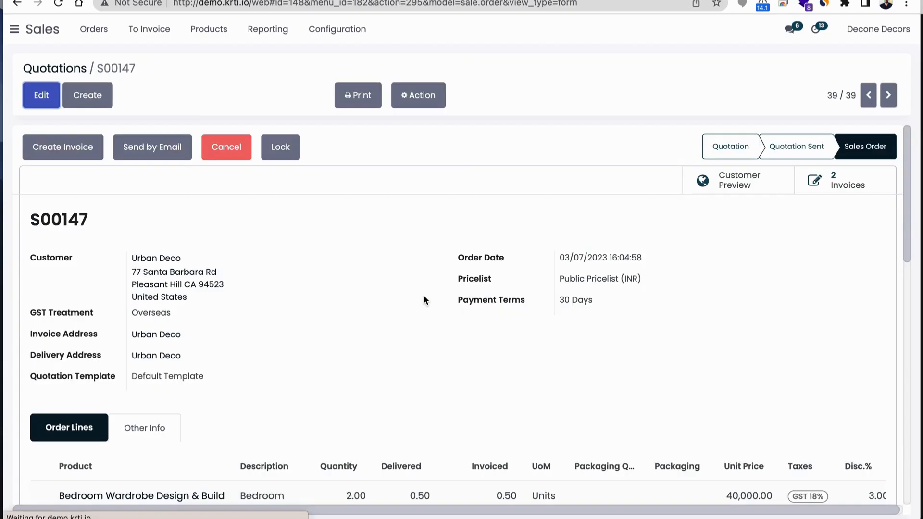
scroll(397, 325, "down", 2)
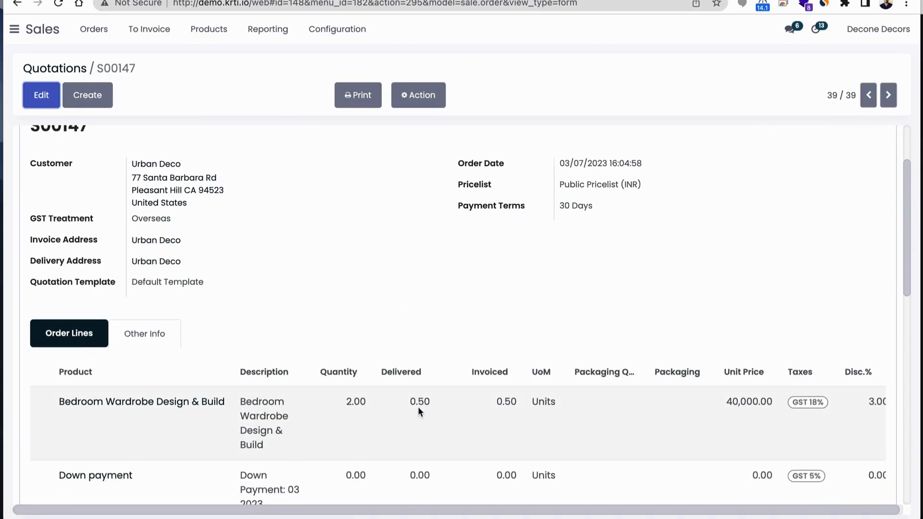
scroll(417, 407, "up", 2)
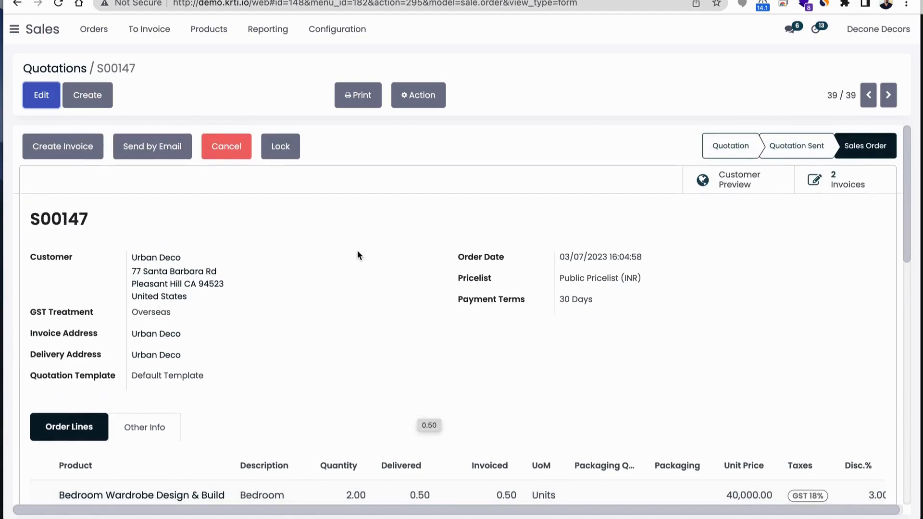
scroll(357, 251, "down", 5)
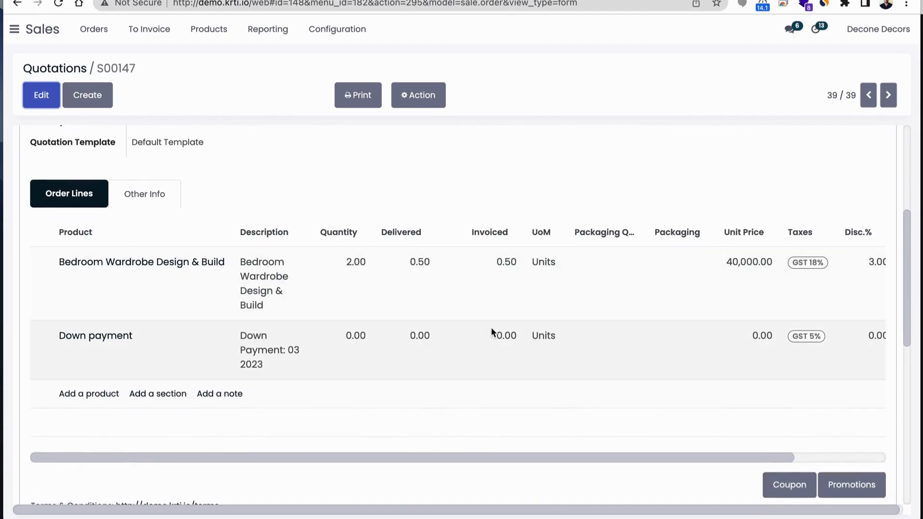
scroll(491, 327, "up", 4)
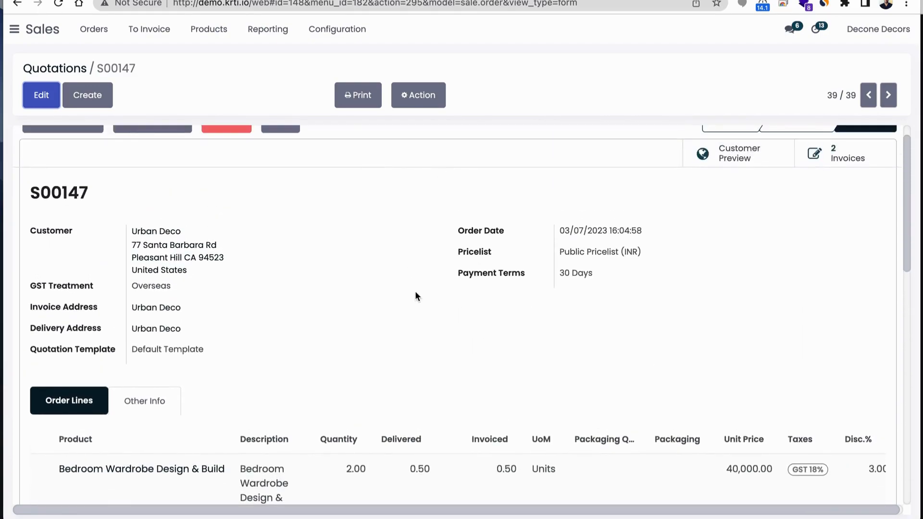
scroll(416, 295, "up", 1)
scroll(416, 294, "down", 2)
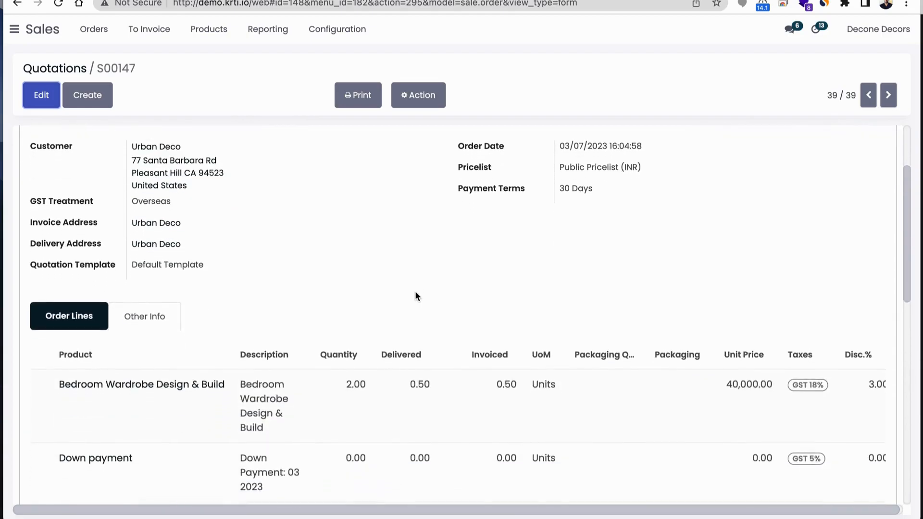
scroll(416, 296, "down", 3)
scroll(416, 296, "up", 5)
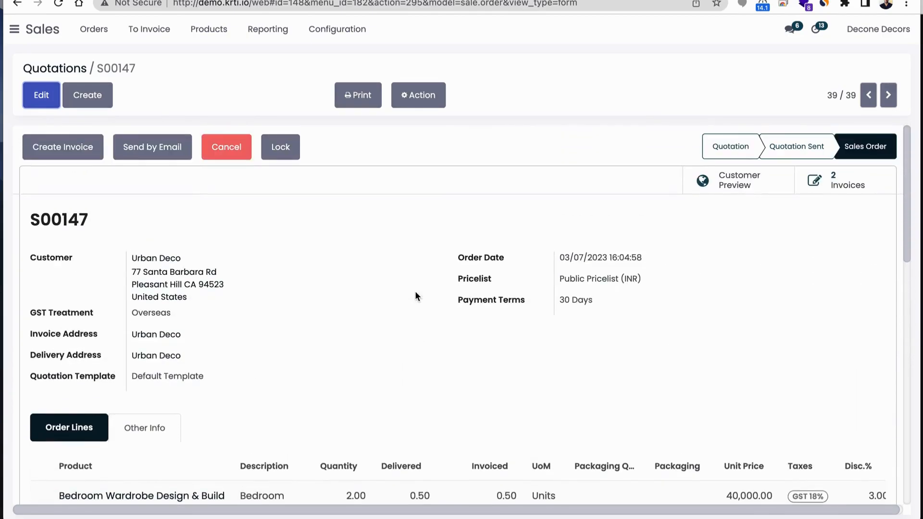
scroll(416, 295, "down", 1)
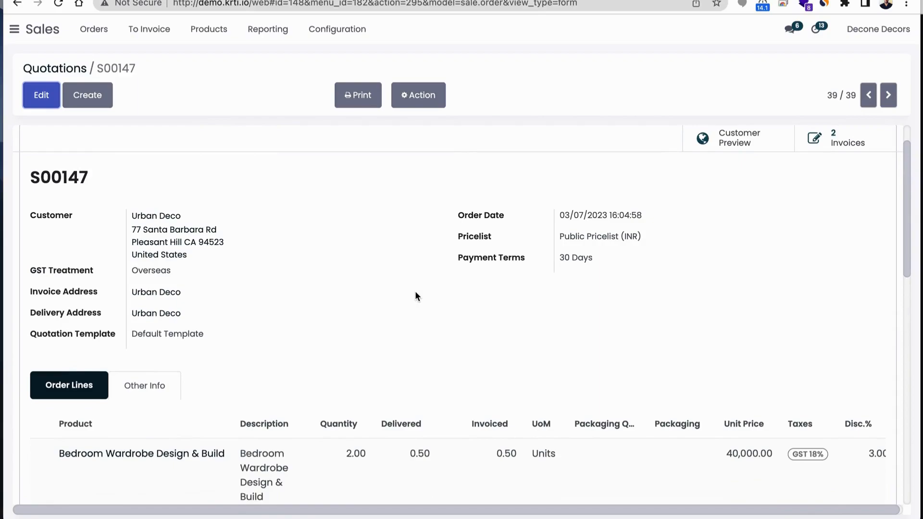
scroll(417, 296, "up", 1)
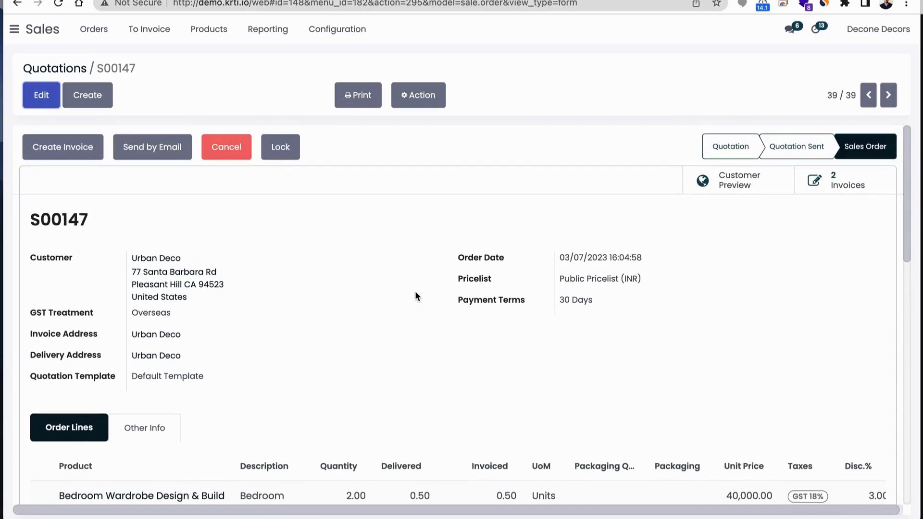
scroll(433, 302, "down", 1)
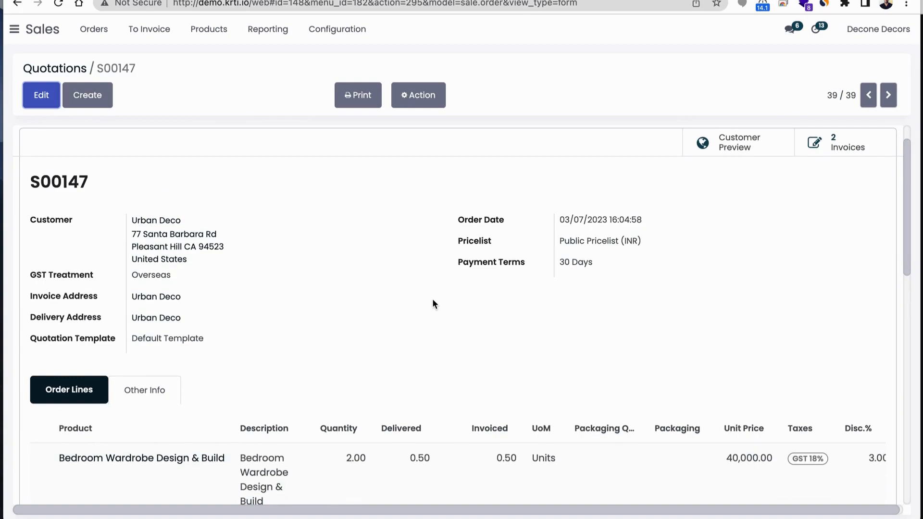
scroll(433, 303, "down", 1)
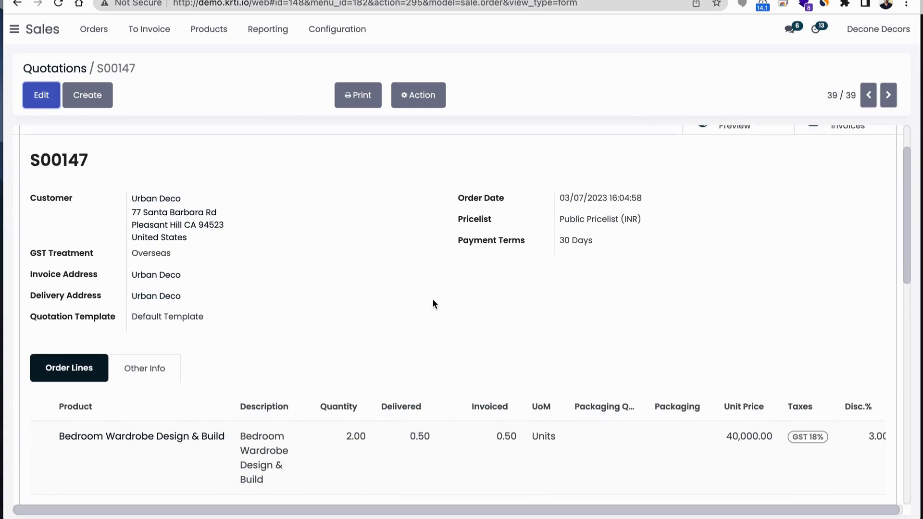
scroll(432, 300, "up", 2)
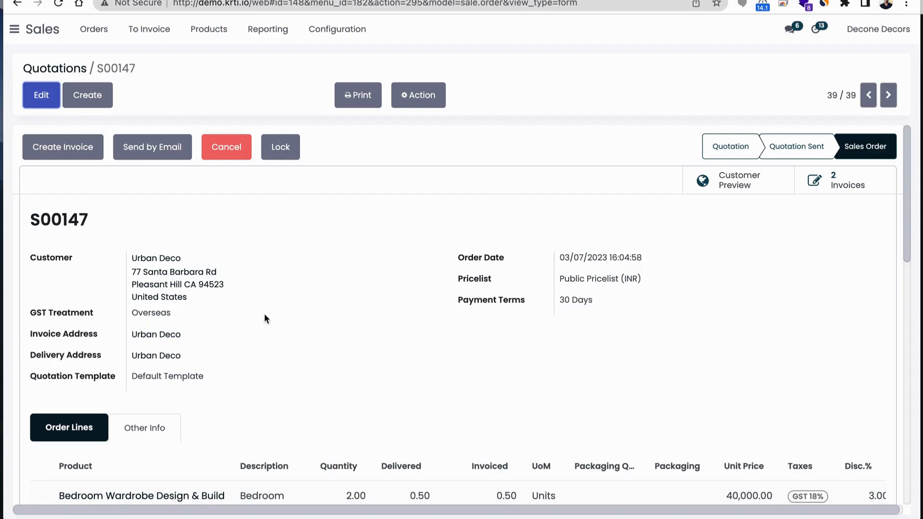
scroll(416, 302, "down", 4)
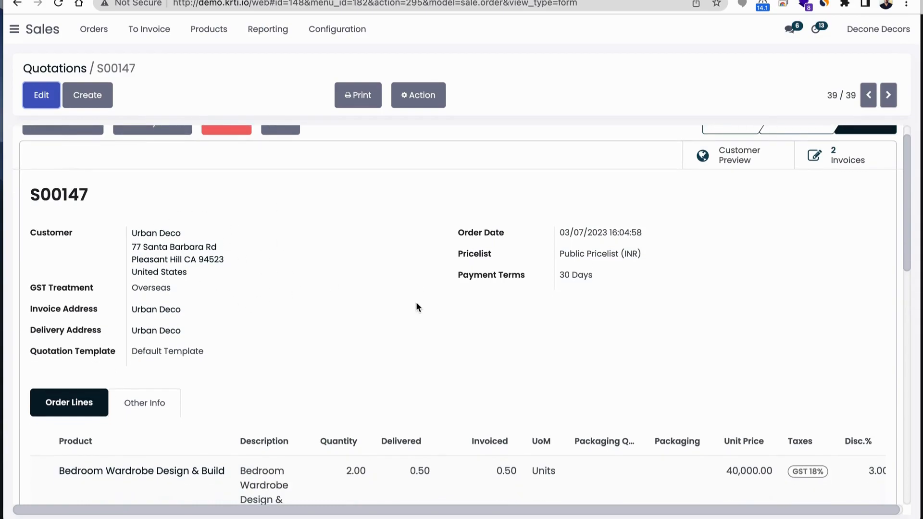
Go back to the quotations list and create a new quotation for the customer Pepper Furniture
scroll(416, 304, "up", 5)
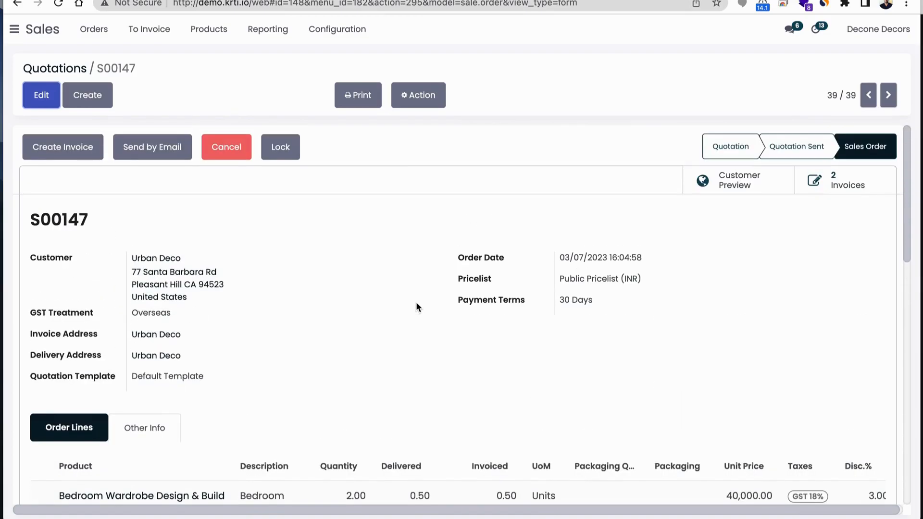
left_click(78, 68)
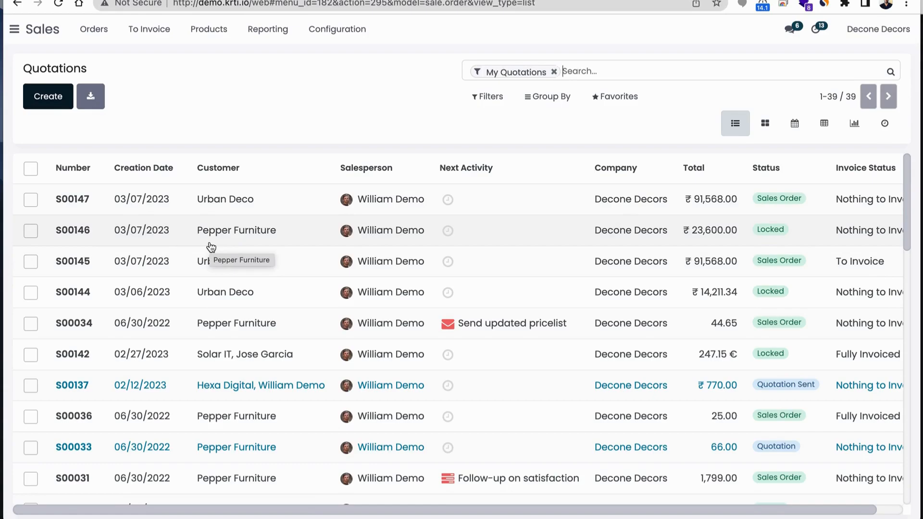
left_click(47, 105)
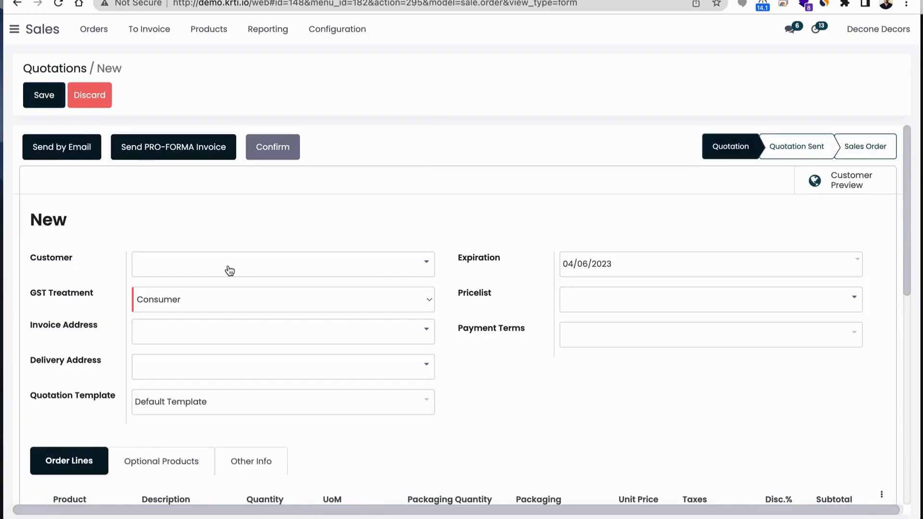
type("pep")
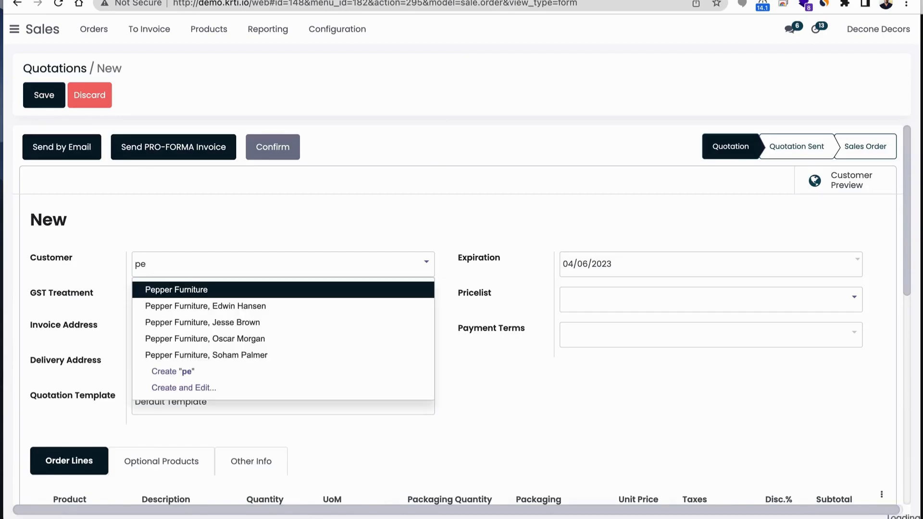
left_click(217, 289)
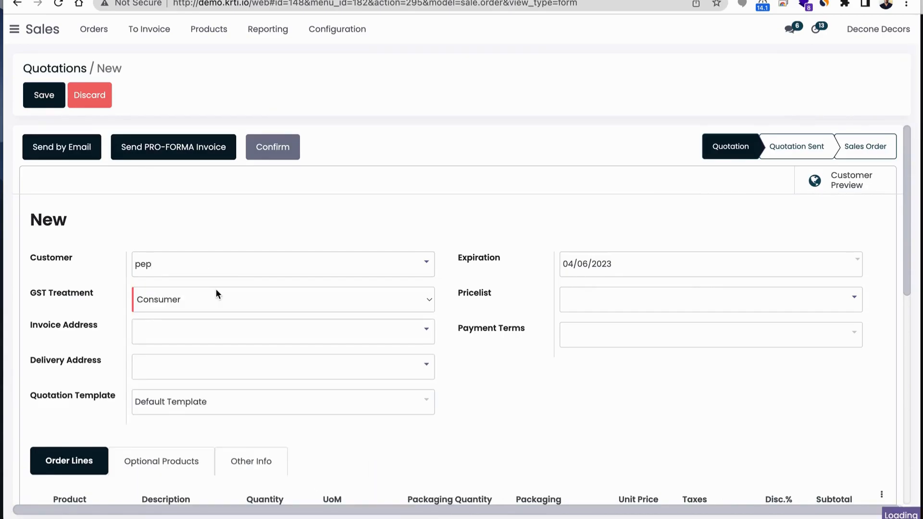
Add an order line for Senior Architect (Invoice on Timesheets) with a quantity of 100
scroll(231, 332, "down", 5)
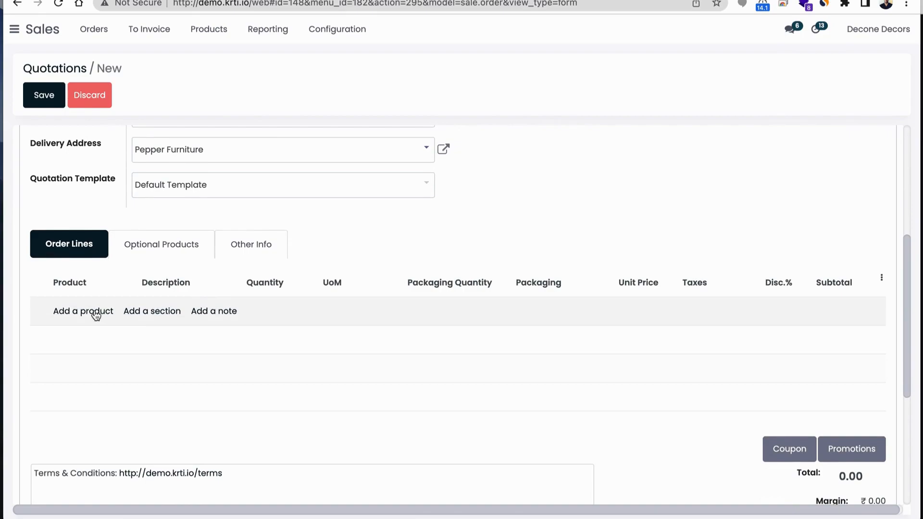
left_click(96, 312)
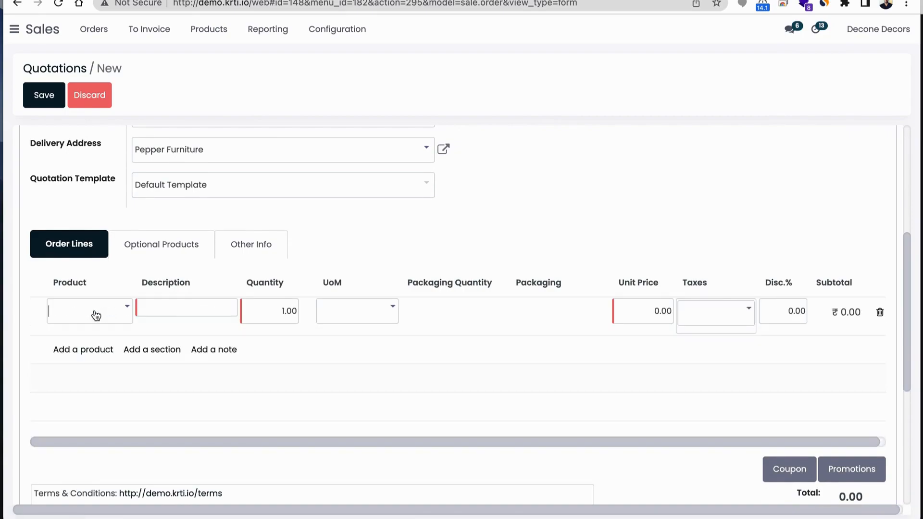
type("s")
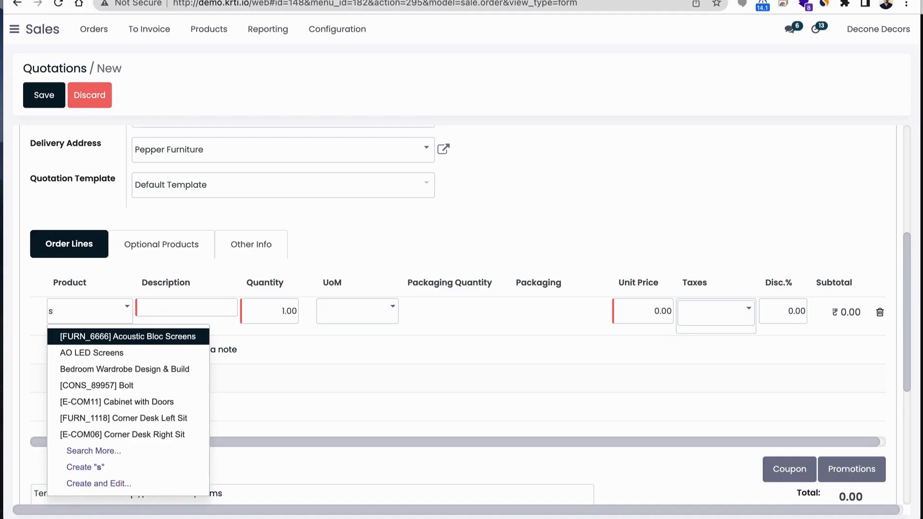
type("en")
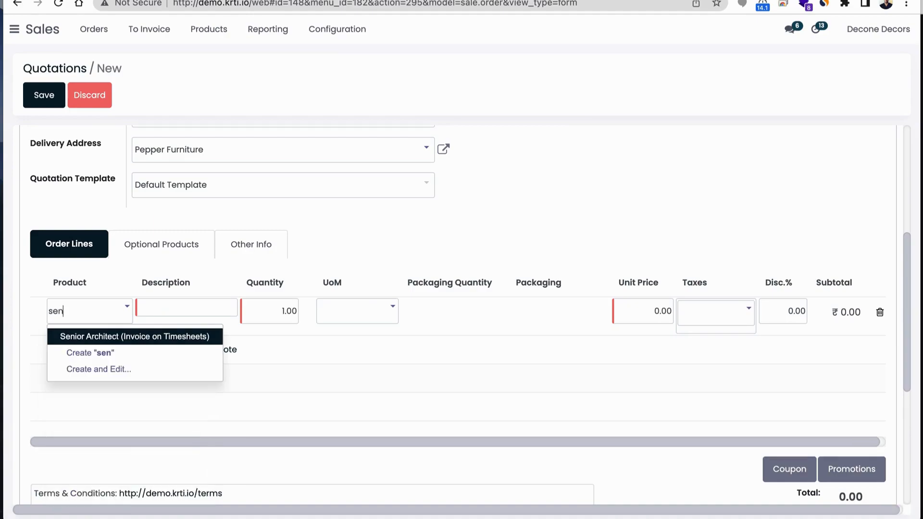
left_click(146, 337)
left_click(280, 315)
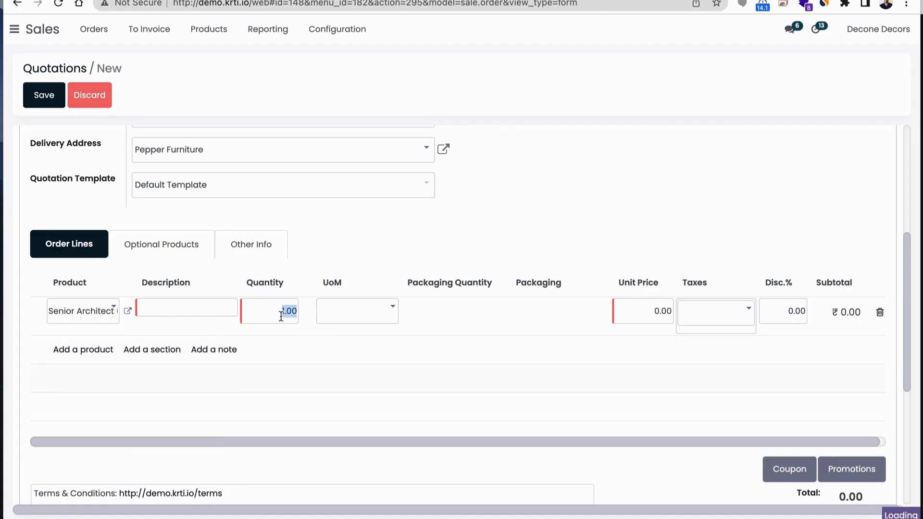
type("100")
key("Return")
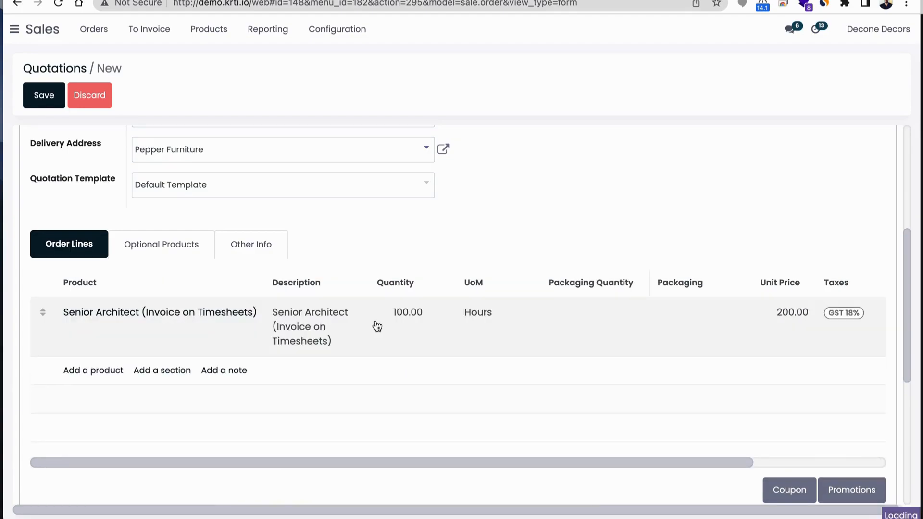
Add a second order line for Junior Architect (Invoice on Timesheets) with a quantity of 50
scroll(377, 326, "up", 3)
scroll(377, 327, "down", 3)
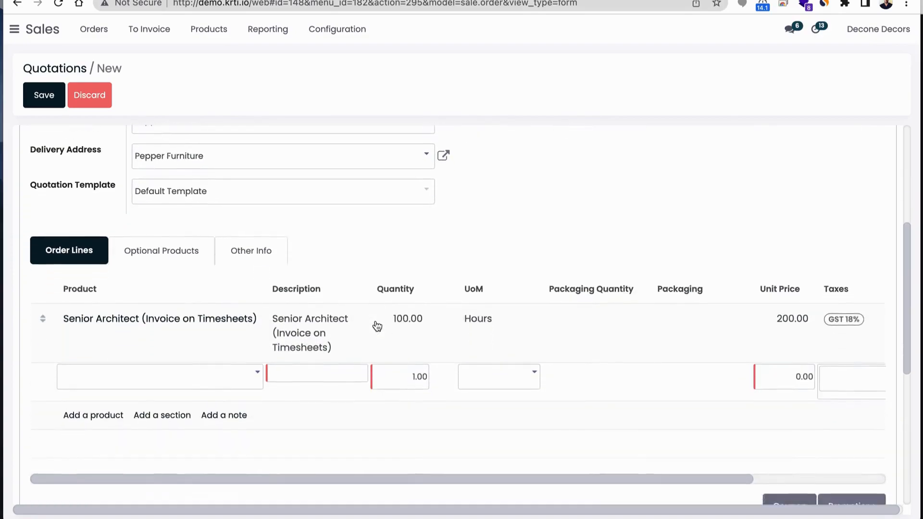
type("ju")
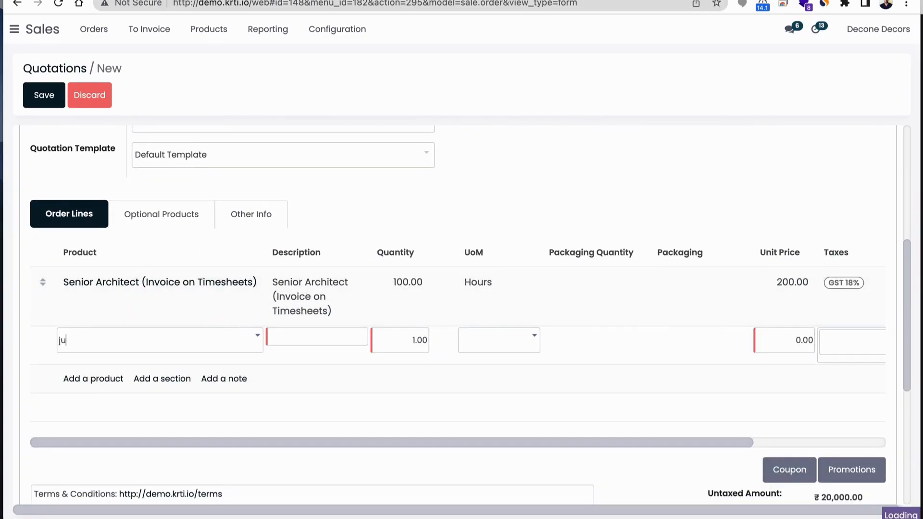
key("Return")
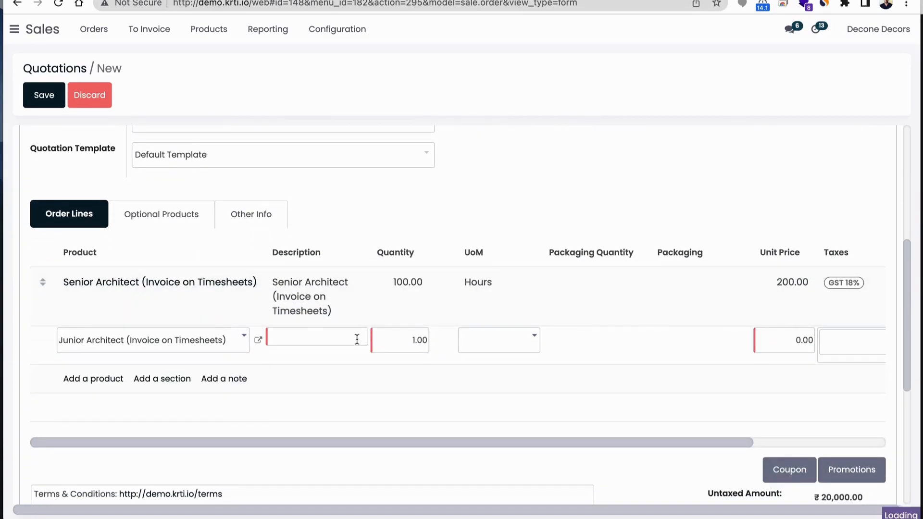
left_click(402, 346)
type("50")
left_click(564, 324)
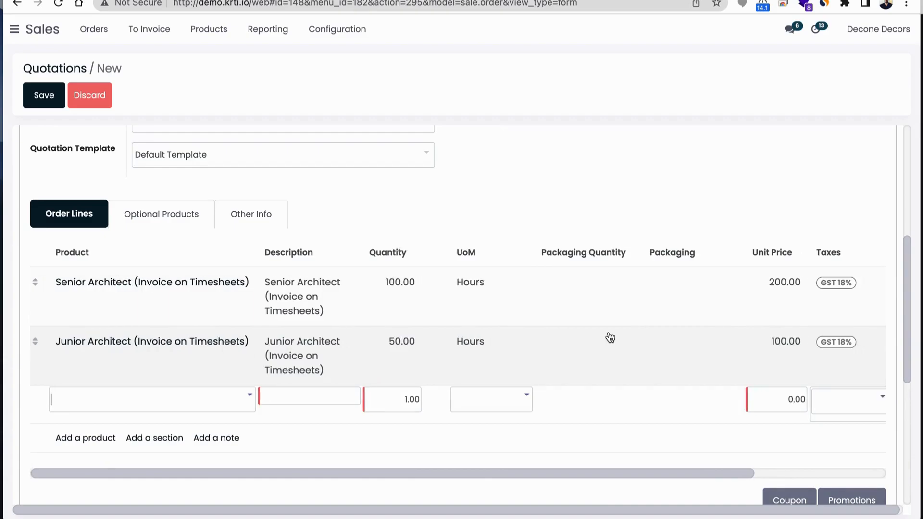
Review the new quotation's line subtotals, taxes and totals, along with its customer details and payment terms
scroll(609, 338, "right", 3)
scroll(774, 358, "down", 3)
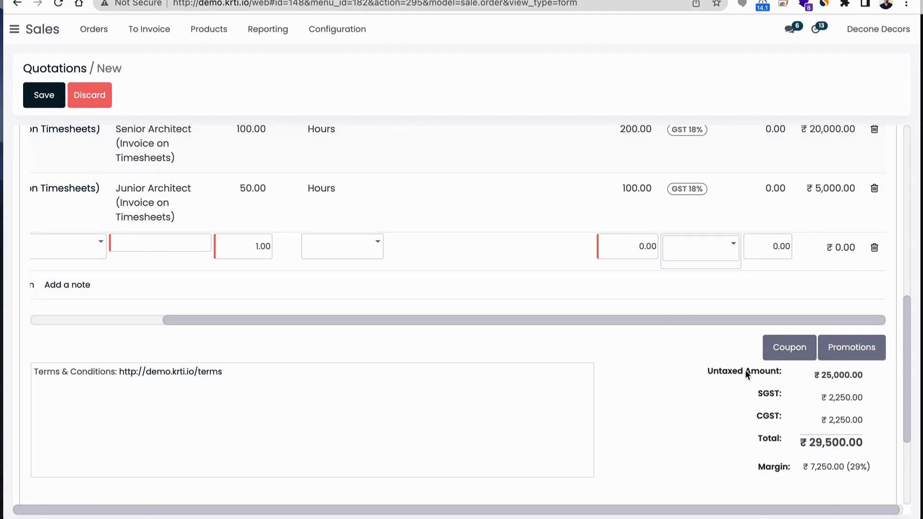
scroll(818, 454, "up", 1)
scroll(819, 455, "up", 10)
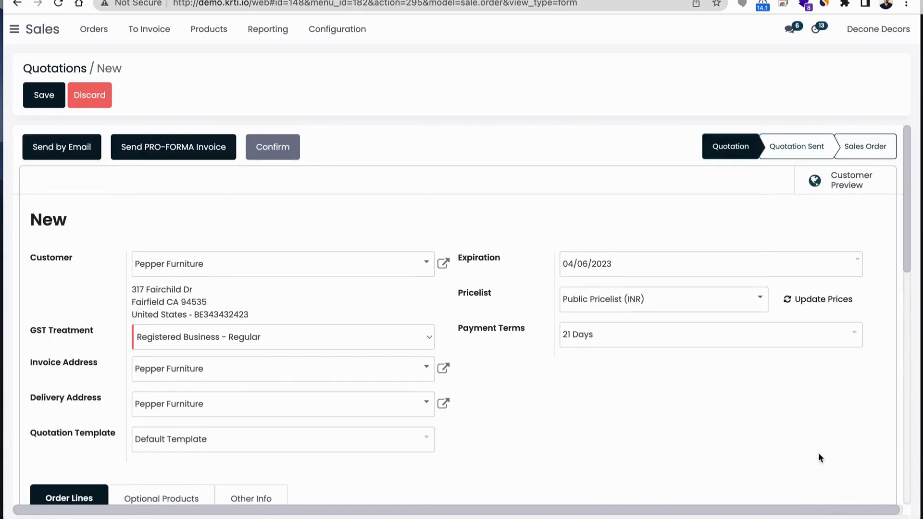
scroll(644, 395, "down", 5)
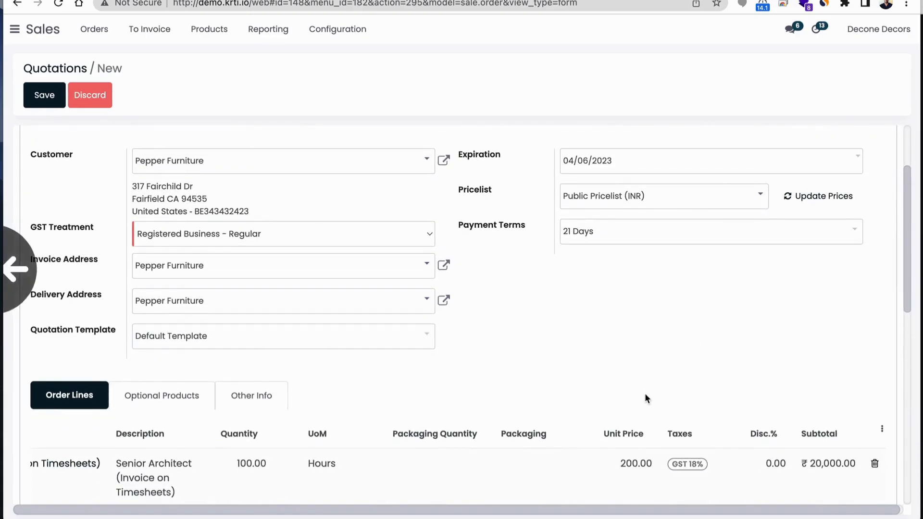
scroll(645, 398, "up", 5)
scroll(645, 398, "down", 15)
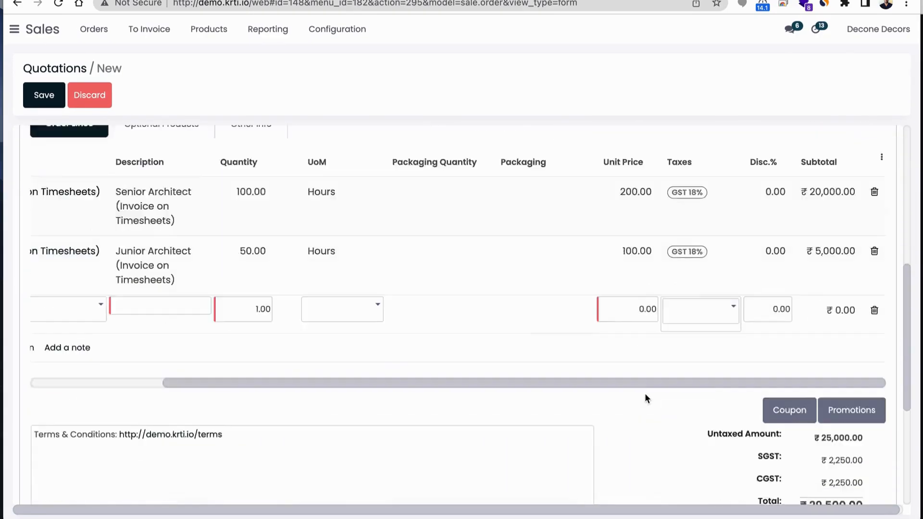
scroll(645, 394, "up", 10)
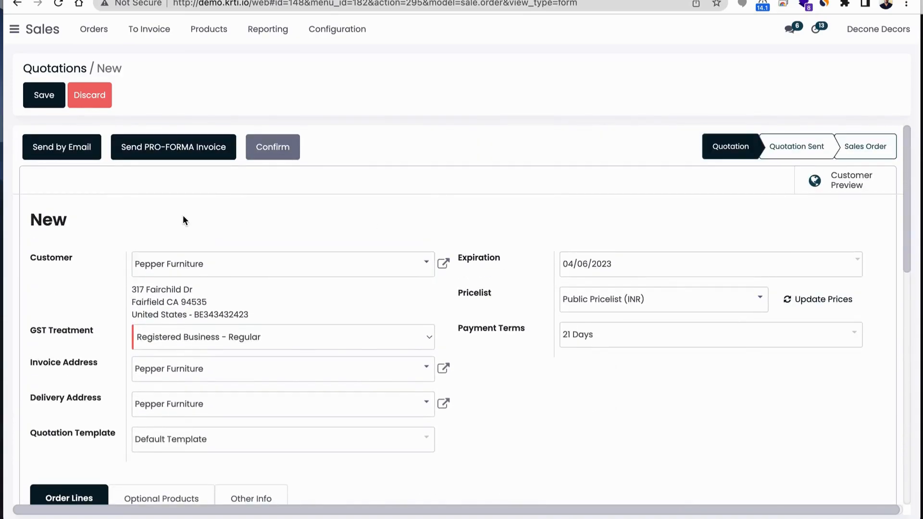
Save the quotation, check its order lines, and confirm it as a sales order
left_click(42, 95)
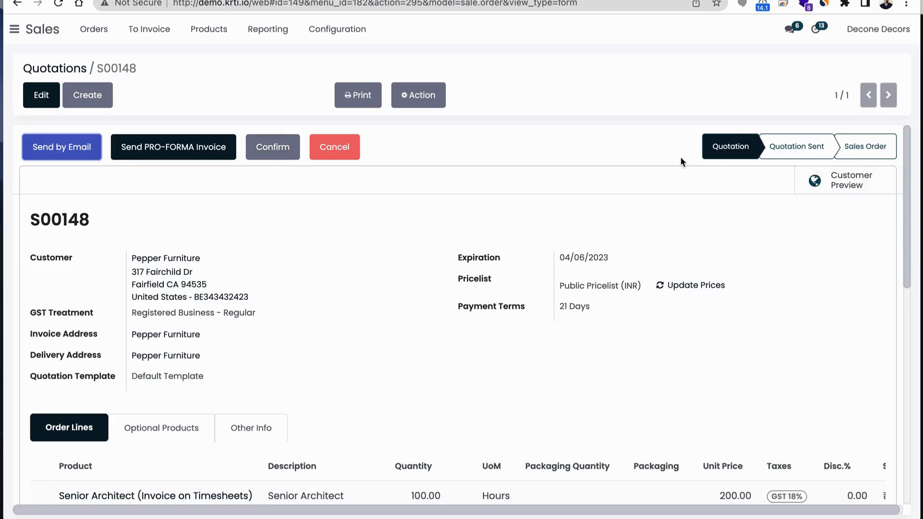
scroll(443, 319, "down", 3)
scroll(443, 319, "up", 3)
scroll(444, 321, "down", 3)
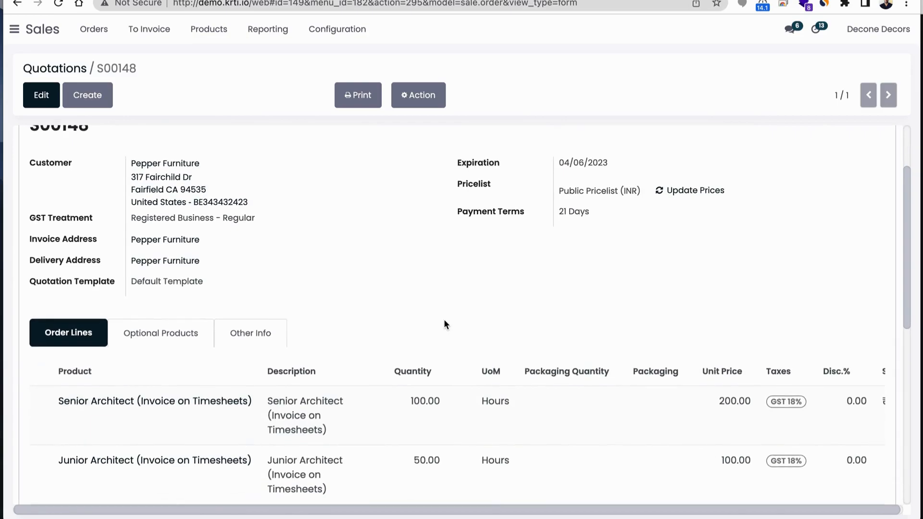
scroll(444, 321, "down", 1)
scroll(444, 321, "up", 3)
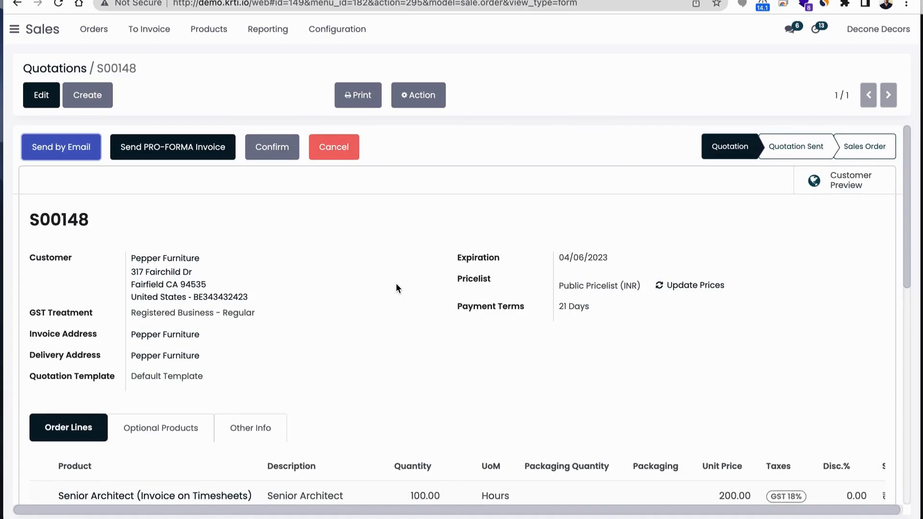
scroll(401, 312, "down", 1)
scroll(402, 312, "up", 1)
left_click(273, 149)
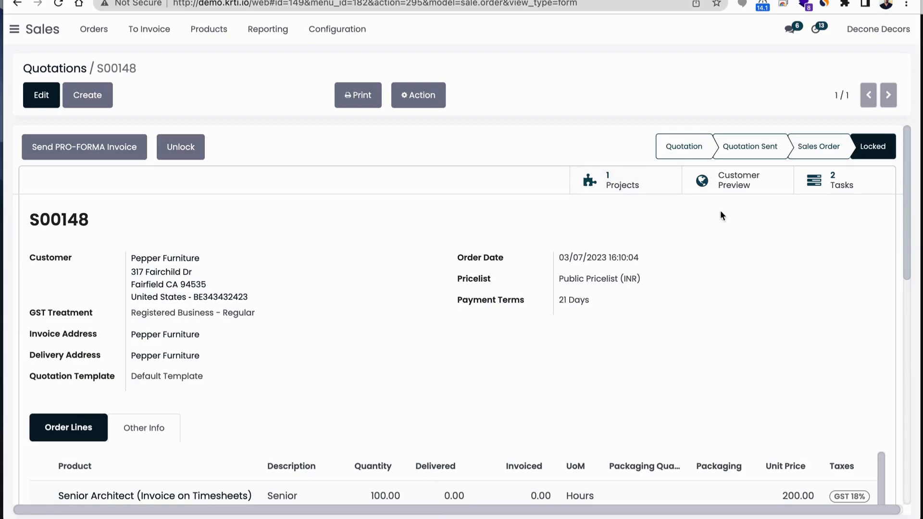
Unlock the confirmed sales order and check the delivered and invoiced quantities of both architect lines
scroll(662, 336, "down", 3)
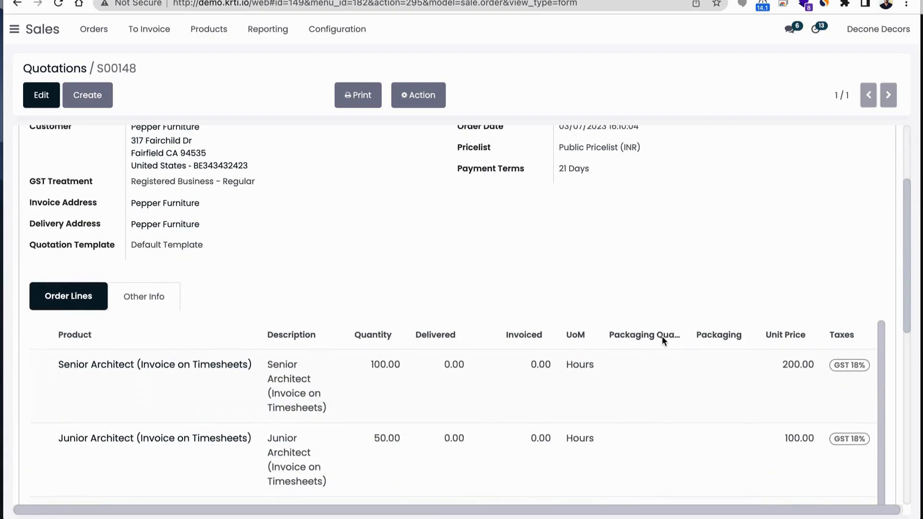
scroll(662, 336, "up", 3)
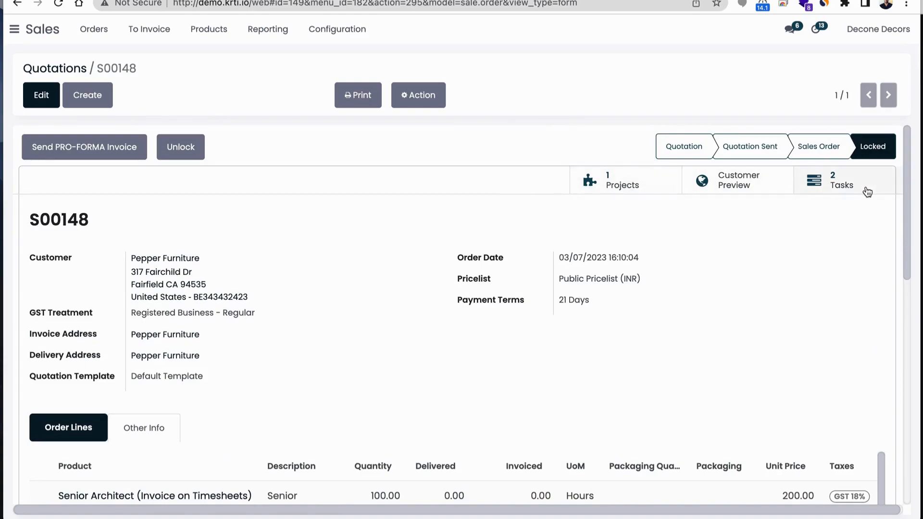
left_click(180, 146)
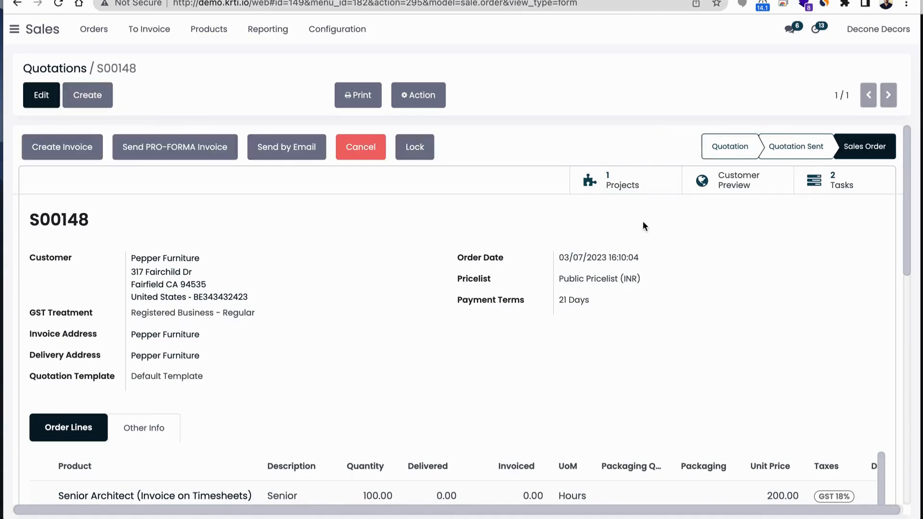
scroll(655, 249, "down", 5)
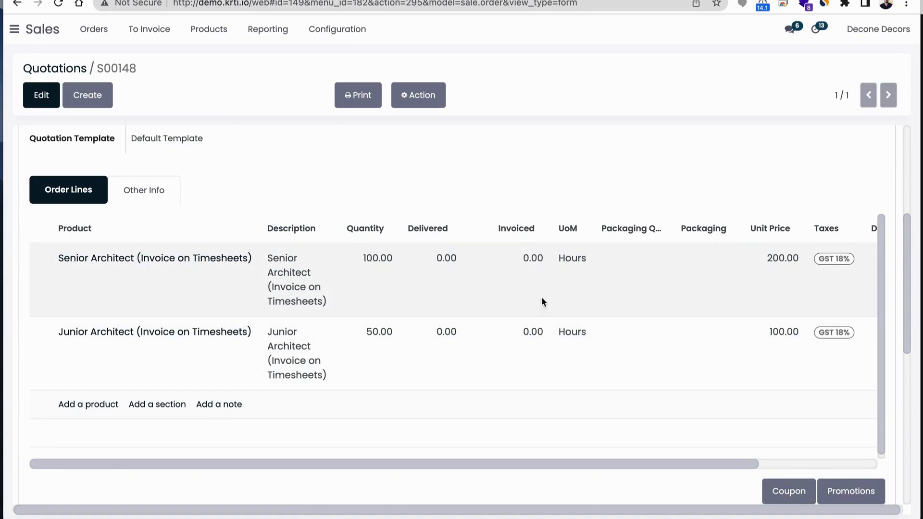
scroll(554, 360, "up", 5)
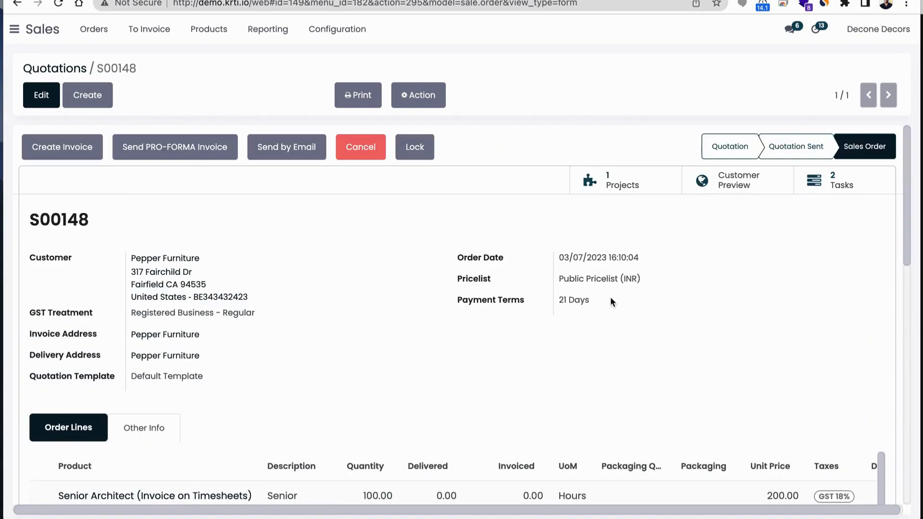
Open the project linked to the sales order and review its details, tasks and recorded hours
left_click(622, 194)
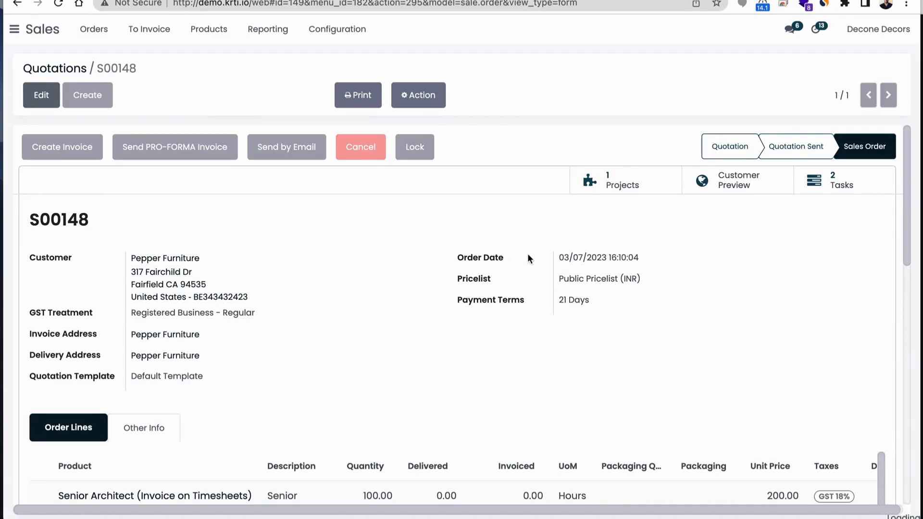
scroll(178, 237, "down", 1)
scroll(179, 237, "up", 1)
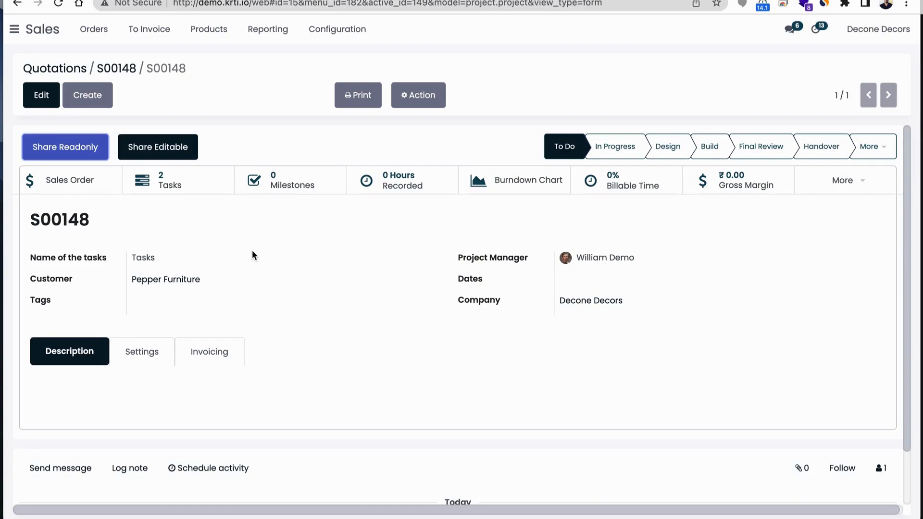
scroll(347, 283, "down", 1)
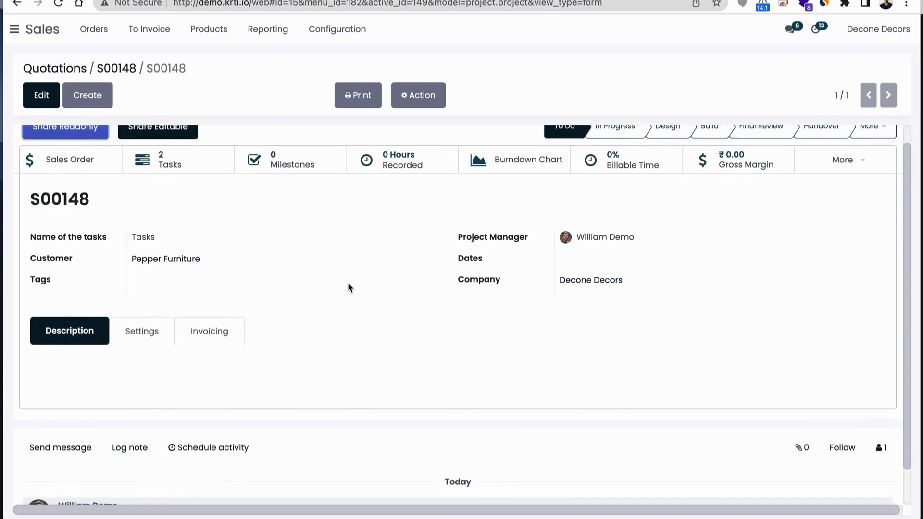
scroll(348, 284, "up", 1)
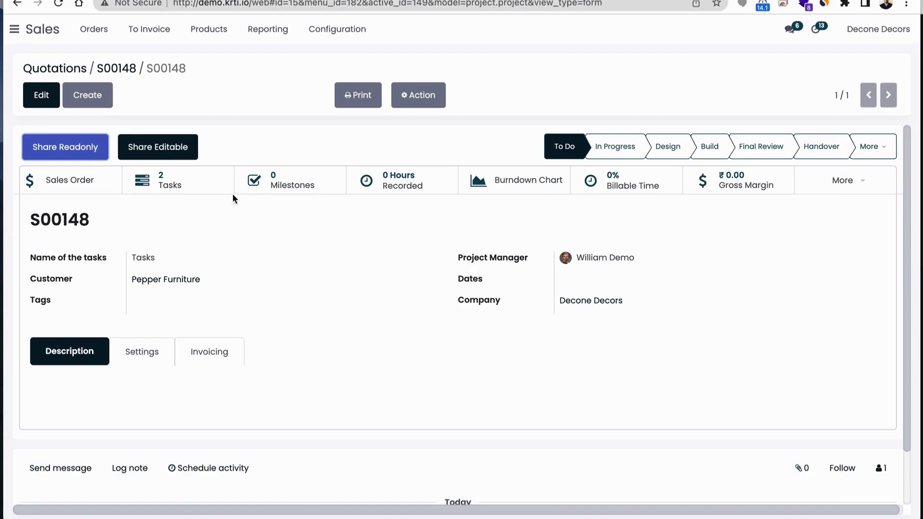
Edit the project and insert "Peppery House Design" in front of the order number in its name
left_click(40, 97)
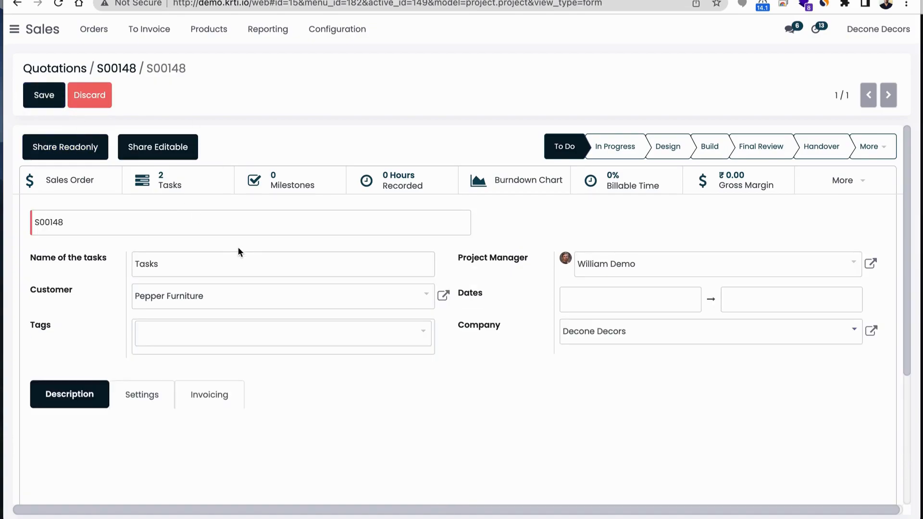
left_click(38, 222)
key("Left")
type("Peer")
key("BackSpace")
key("BackSpace")
type("ppery hed")
key("BackSpace")
key("BackSpace")
key("BackSpace")
type("House Design")
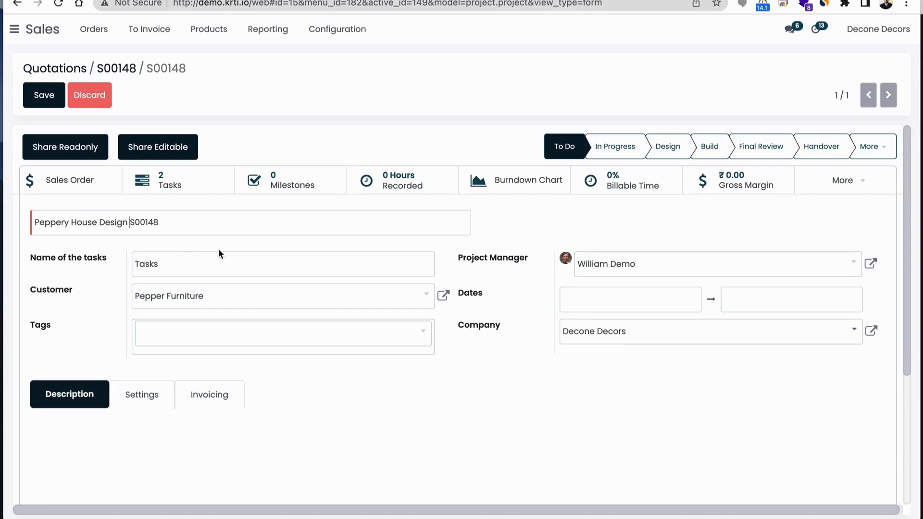
Set the project's dates from 03/08/2023 to 06/30/2023
left_click(581, 290)
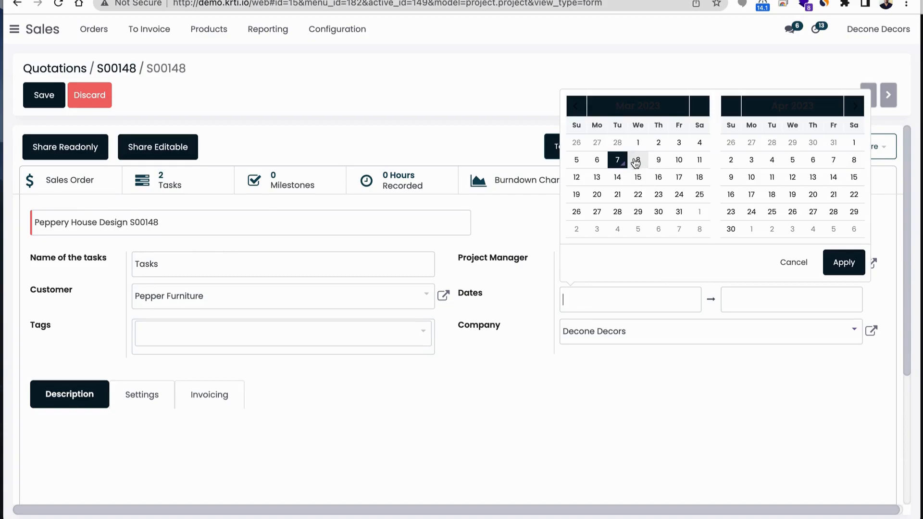
left_click(638, 159)
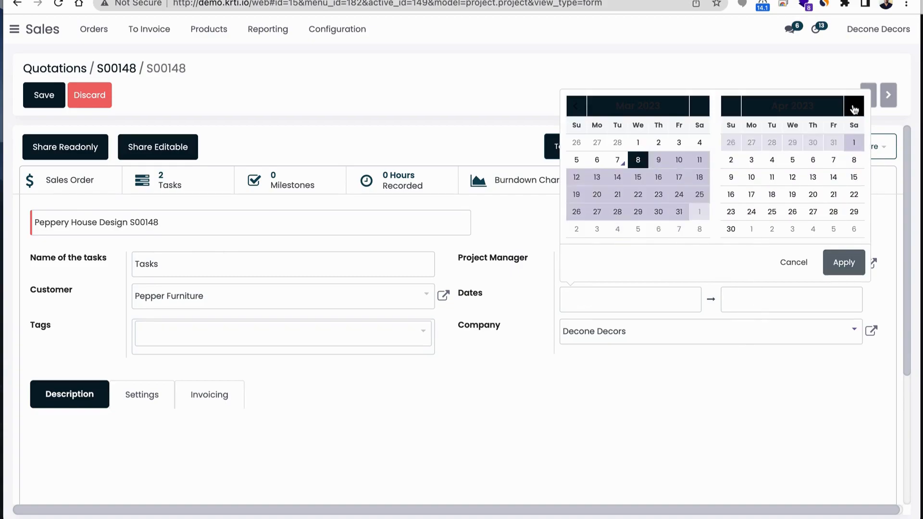
double_click(853, 106)
left_click(833, 212)
left_click(842, 262)
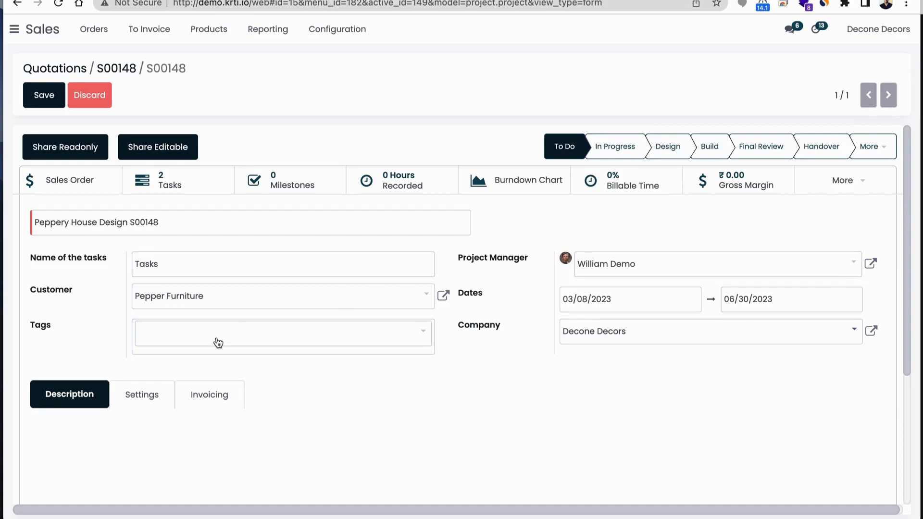
Create a new tag named "House Design" and attach it to the project
left_click(200, 338)
type("House")
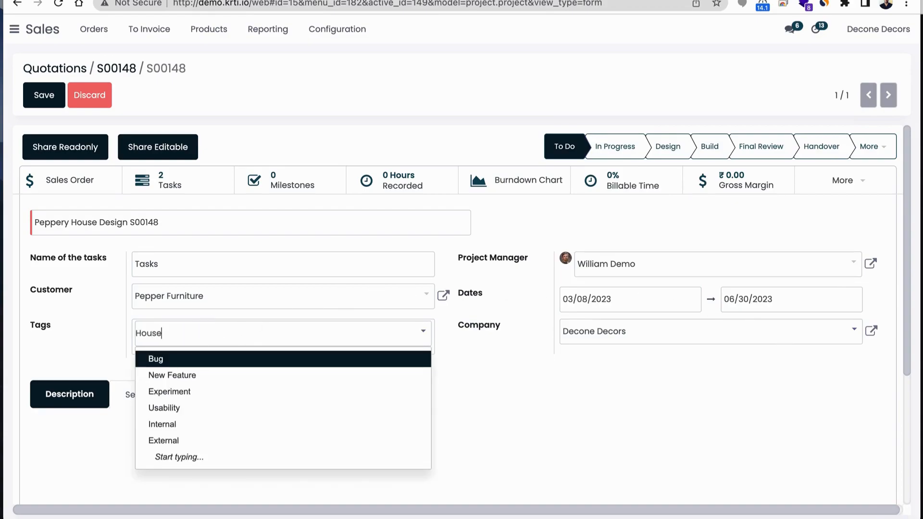
type(" Design")
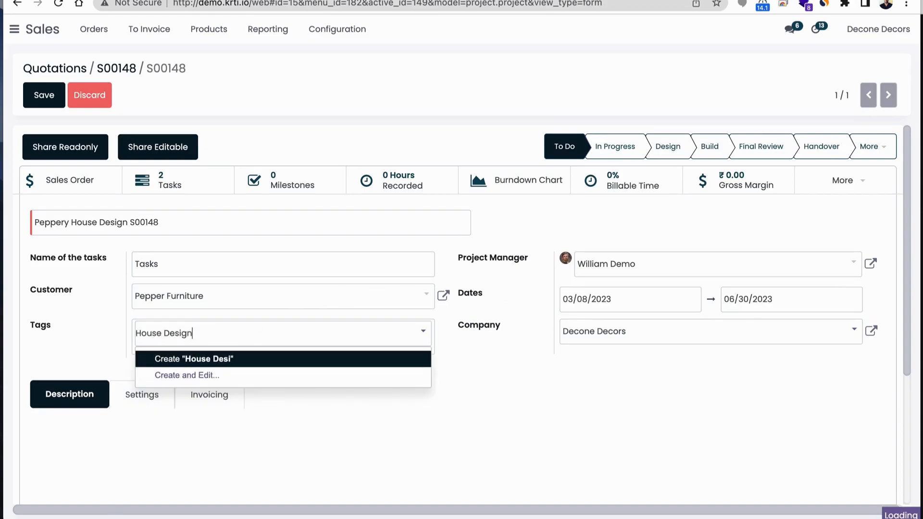
left_click(191, 361)
Enter the project description "House Design for peppery customer"
left_click(107, 427)
type("House Design for peppery customer")
Review the project's settings, including timesheets and billing options, and save the project
left_click(140, 398)
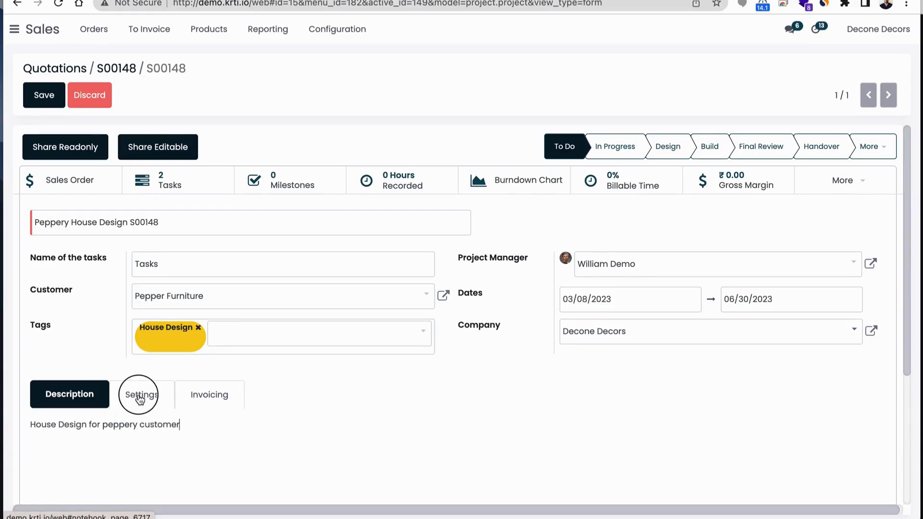
scroll(258, 402, "down", 5)
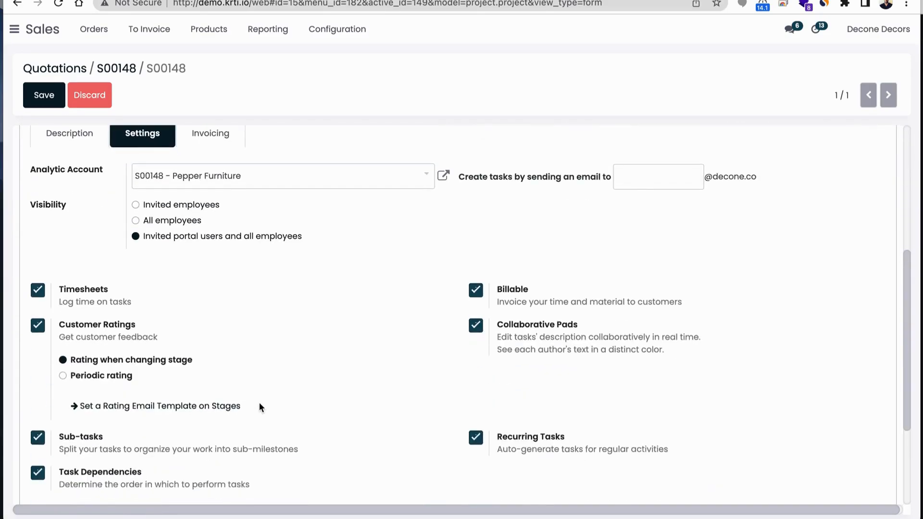
scroll(303, 323, "up", 5)
scroll(325, 364, "up", 1)
left_click(42, 92)
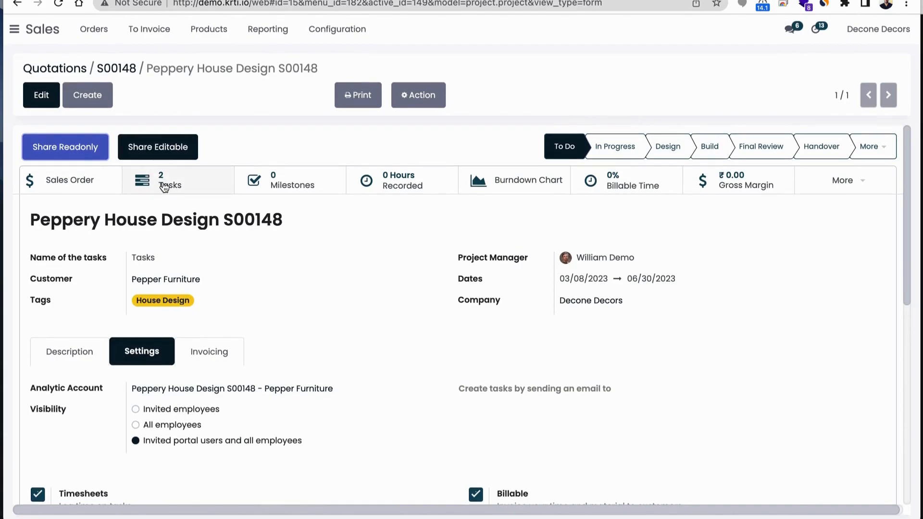
Switch to the Project app and open the tasks of the Peppery House Design S00148 project
left_click(14, 29)
left_click(45, 300)
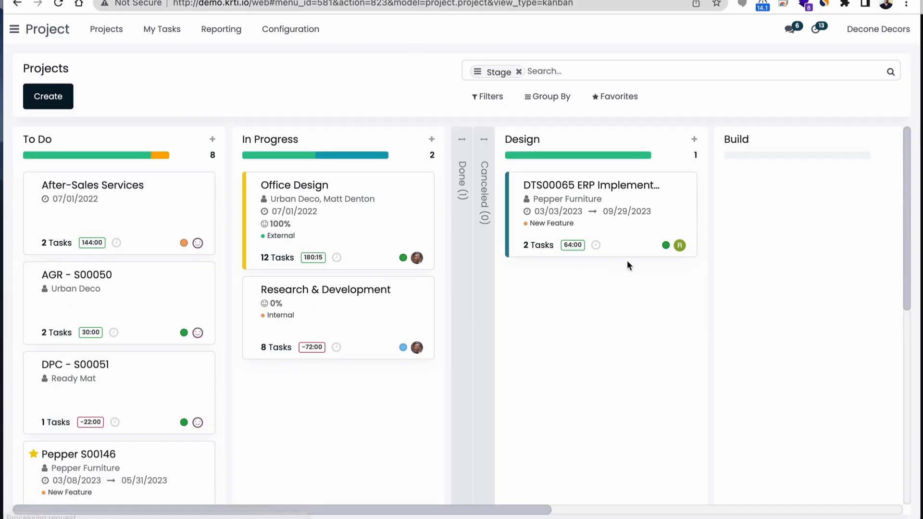
scroll(276, 384, "down", 1)
scroll(276, 383, "down", 8)
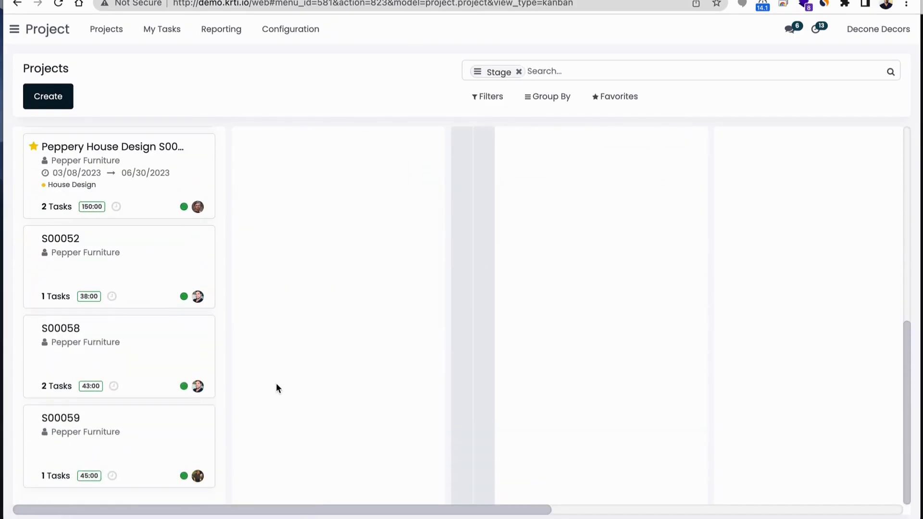
scroll(170, 341, "up", 2)
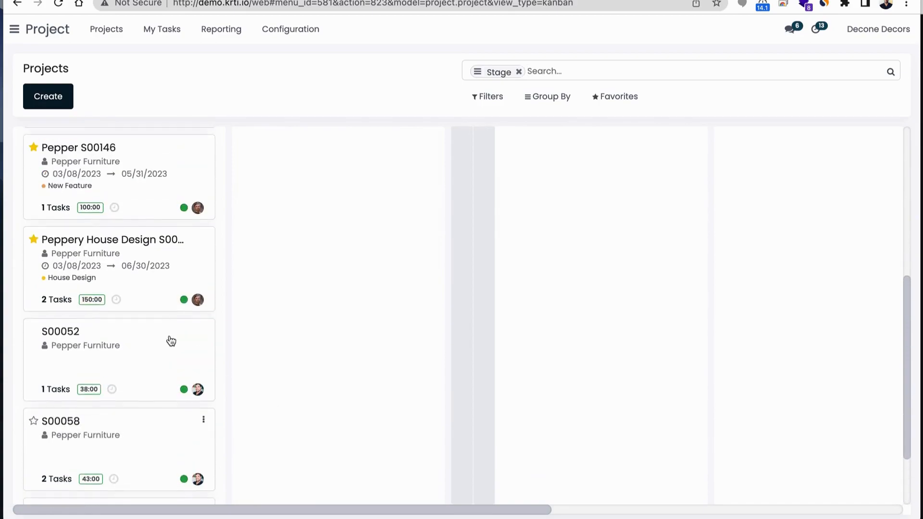
left_click(119, 258)
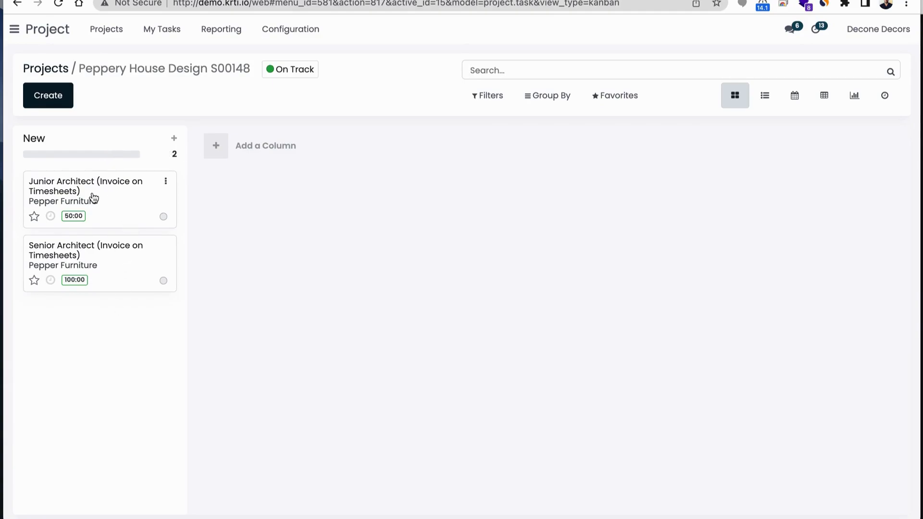
Open the Senior Architect (Invoice on Timesheets) task and add a sub-task titled "Finalise Design"
left_click(115, 266)
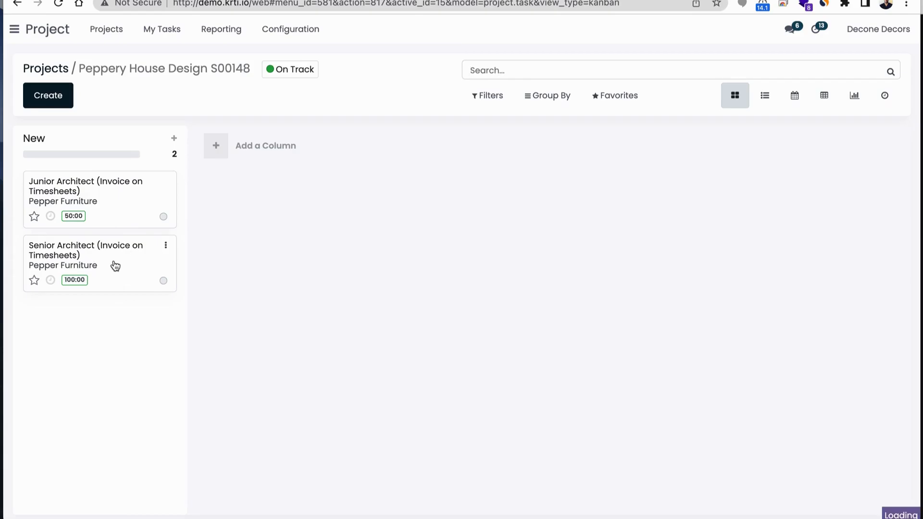
scroll(338, 317, "down", 3)
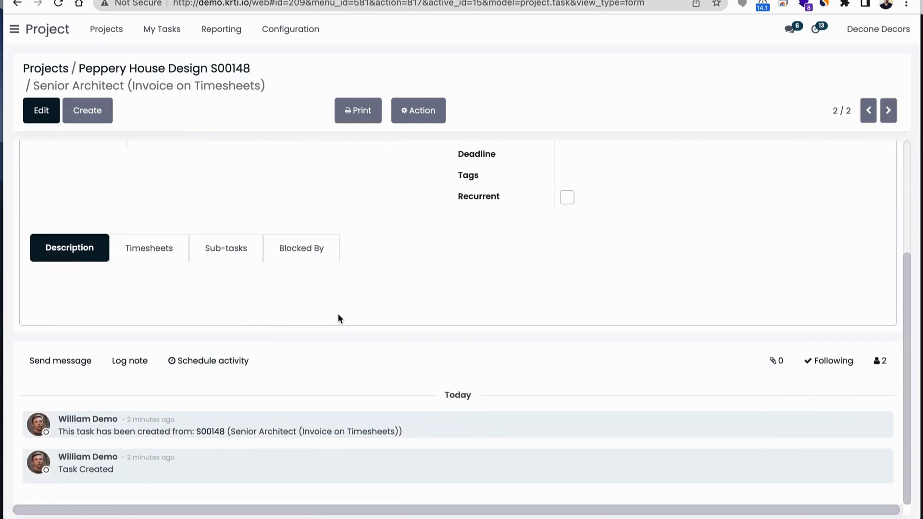
left_click(223, 249)
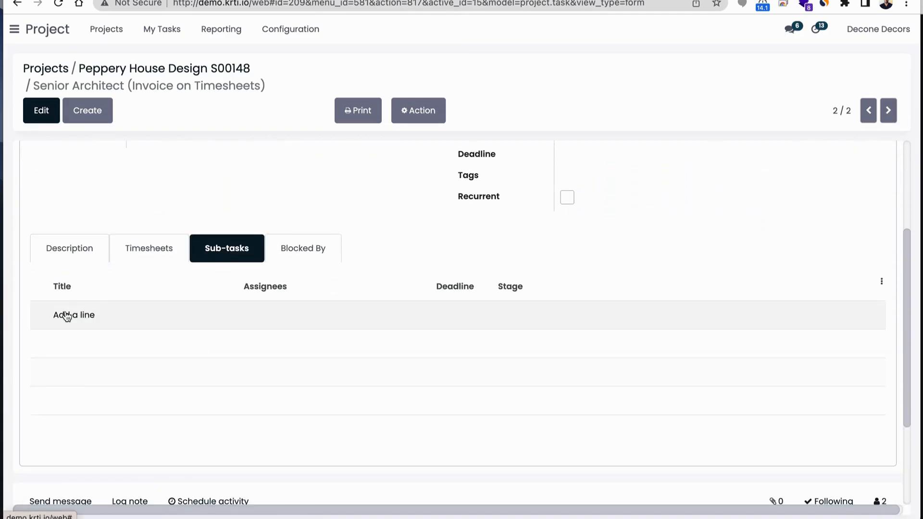
left_click(90, 315)
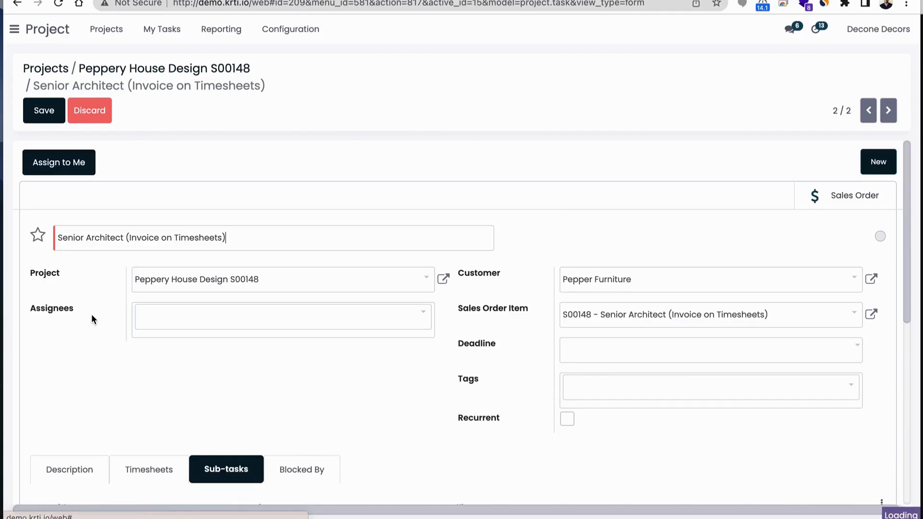
scroll(202, 396, "down", 3)
scroll(124, 276, "up", 2)
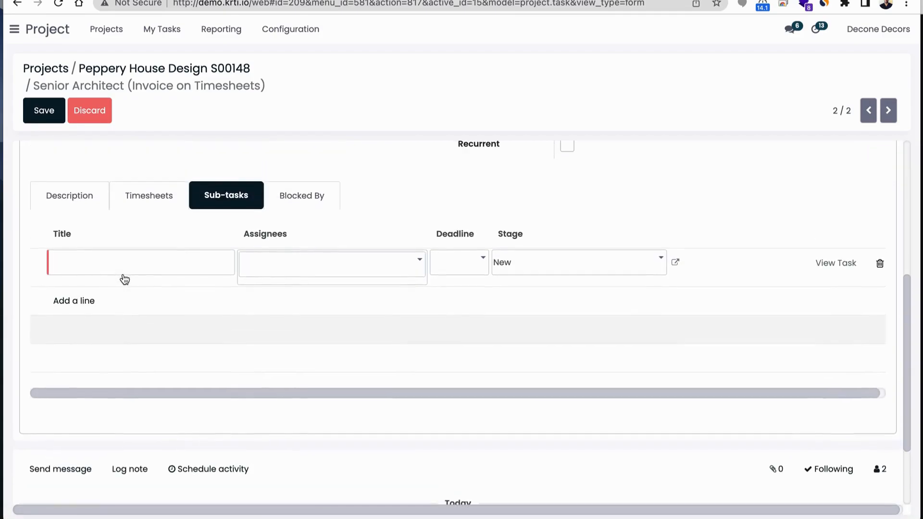
type("Finalise ")
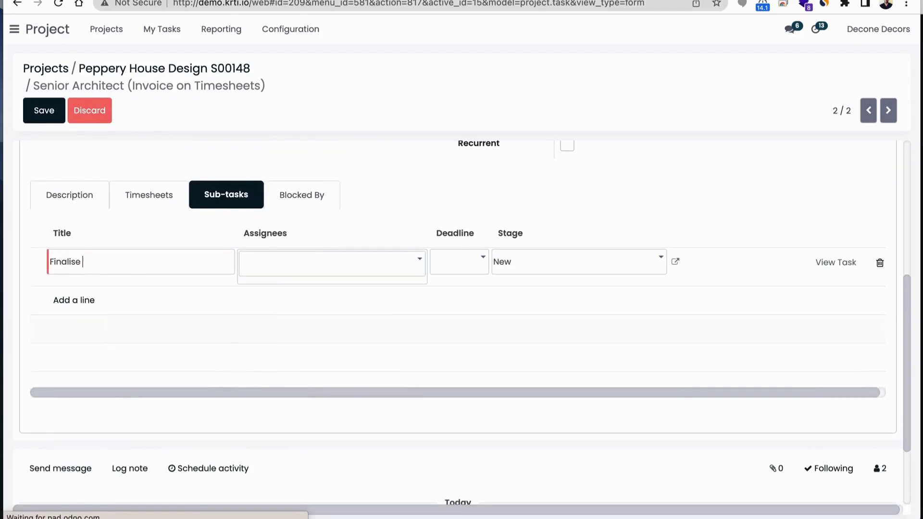
type("Design")
Assign the Finalise Design sub-task to the current demo user with a deadline of 03/10/2023
key("Tab")
type("wil")
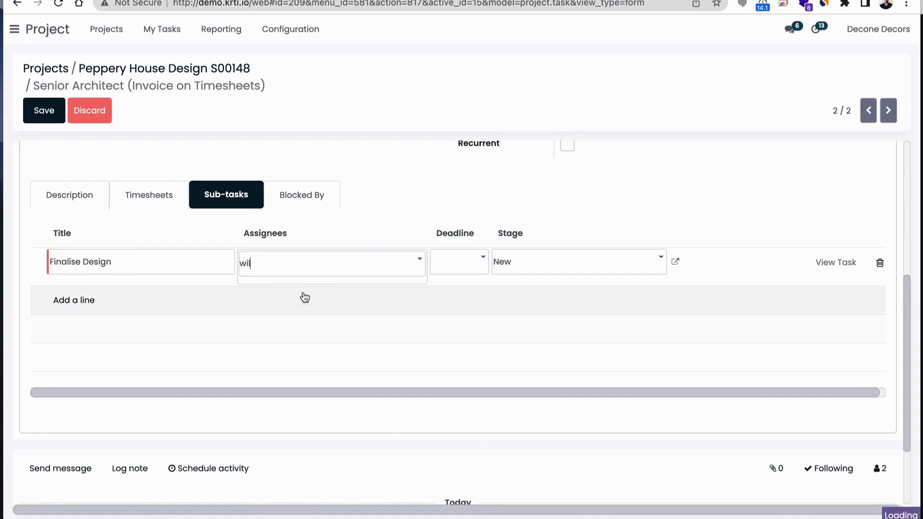
key("Return")
left_click(459, 265)
left_click(546, 373)
Assign the Senior Architect task to yourself and save the task
scroll(673, 327, "up", 3)
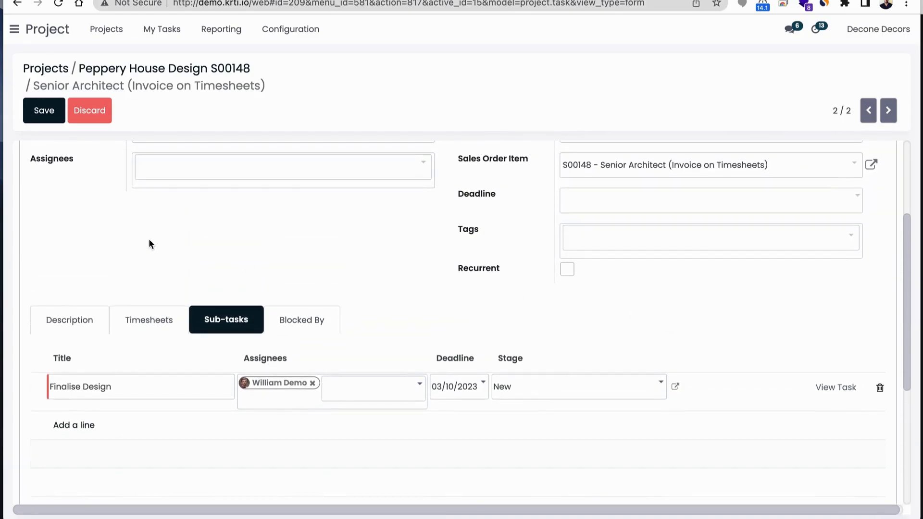
scroll(150, 243, "up", 3)
left_click(84, 169)
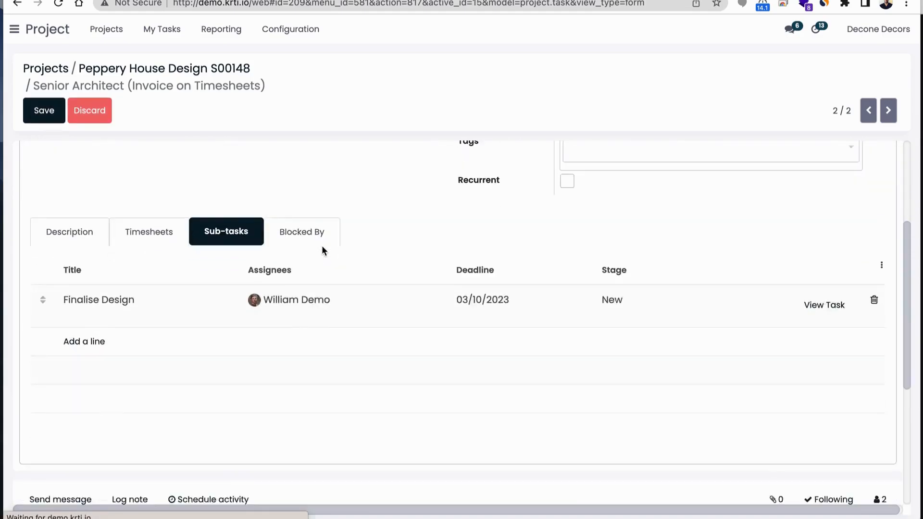
left_click(49, 115)
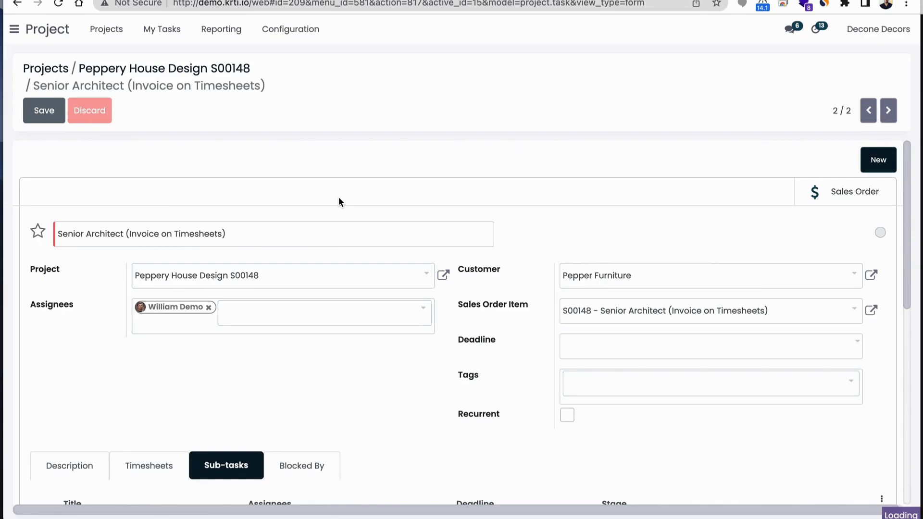
Return to the project's task overview, then reopen the Senior Architect task and review its details
left_click(188, 74)
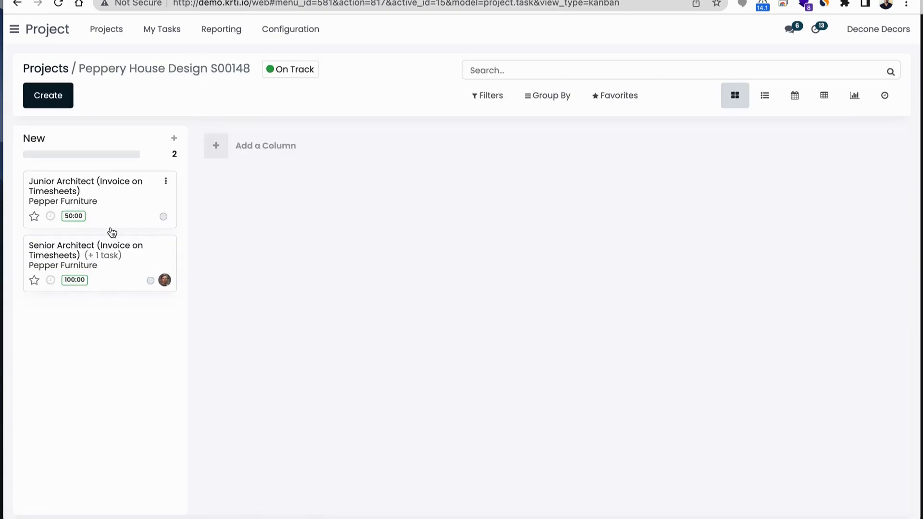
left_click(114, 253)
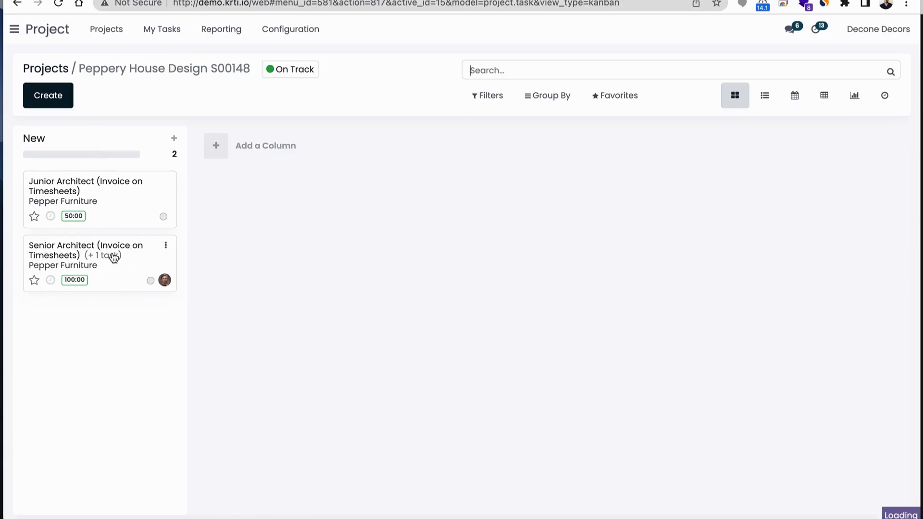
scroll(498, 292, "down", 3)
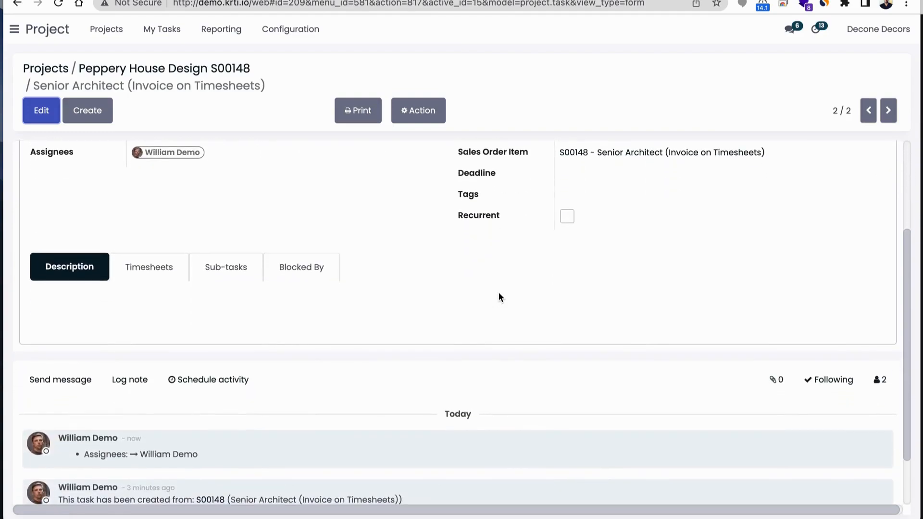
scroll(266, 363, "up", 3)
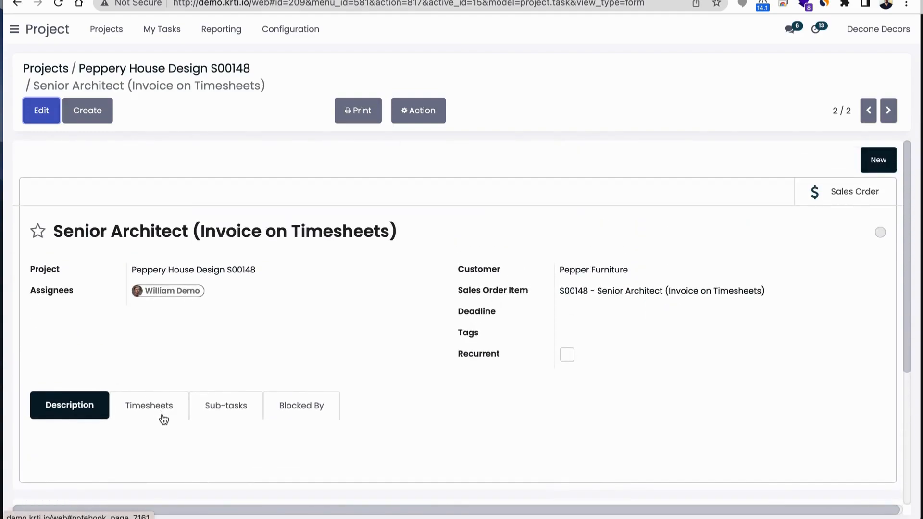
Switch to the Timesheets app to show your own timesheets
left_click(14, 32)
scroll(76, 440, "down", 3)
scroll(76, 440, "down", 1)
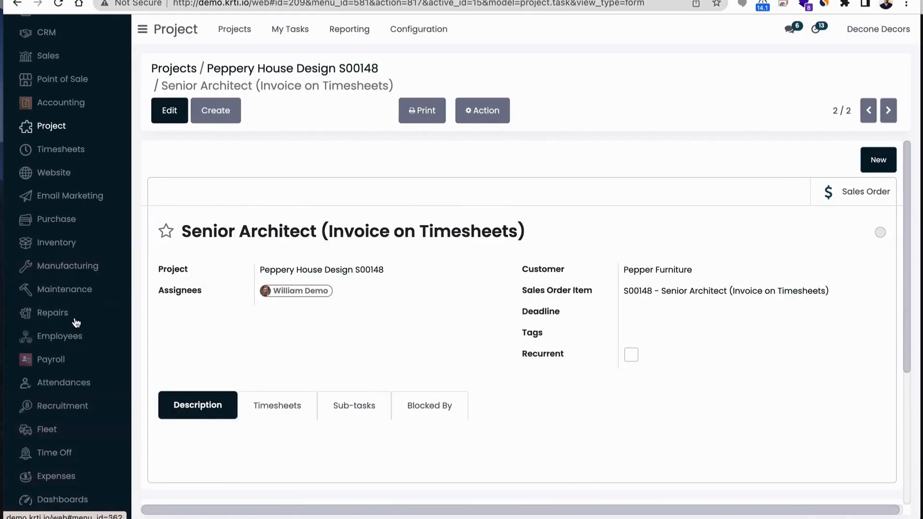
scroll(75, 322, "up", 3)
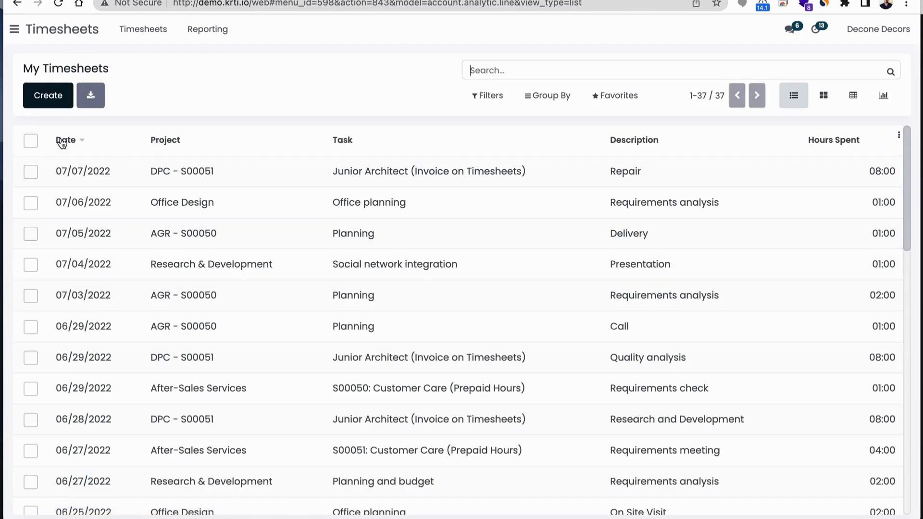
Create a timesheet entry for the Peppery House Design S00148 project with Finalise Design as its task
left_click(43, 99)
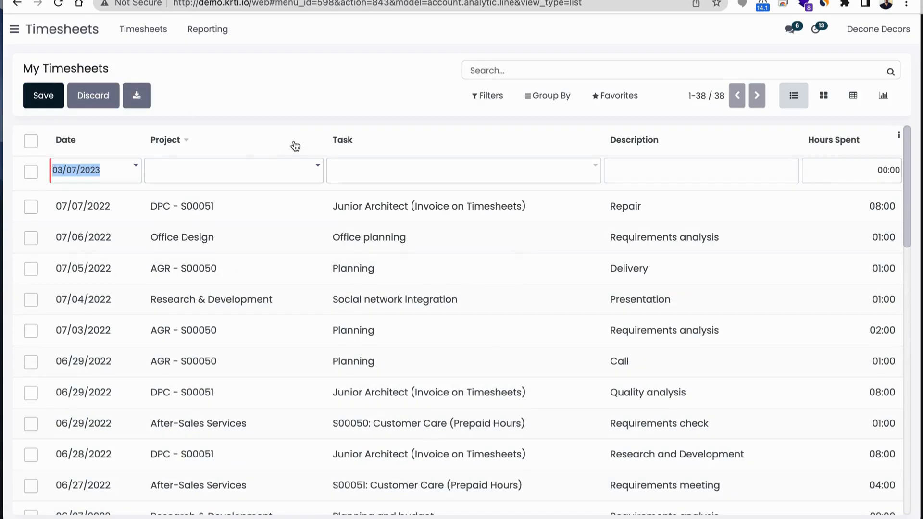
left_click(184, 178)
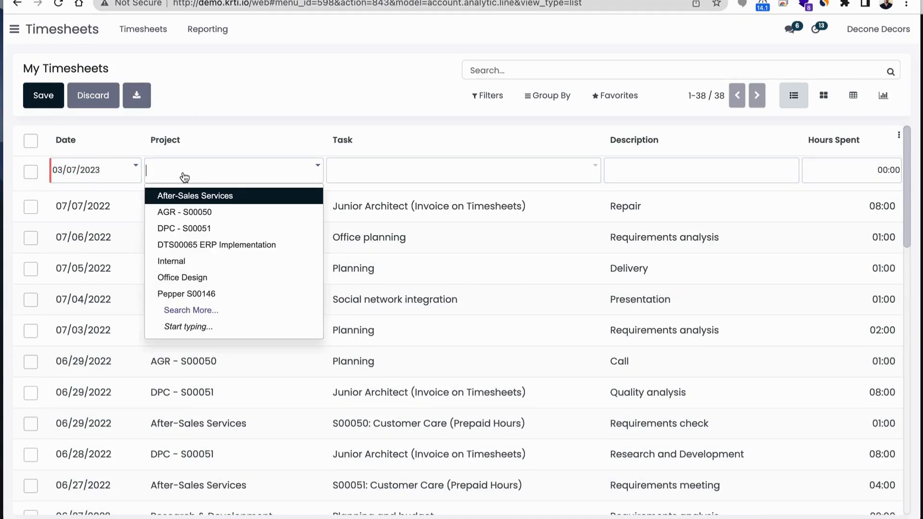
type("hou")
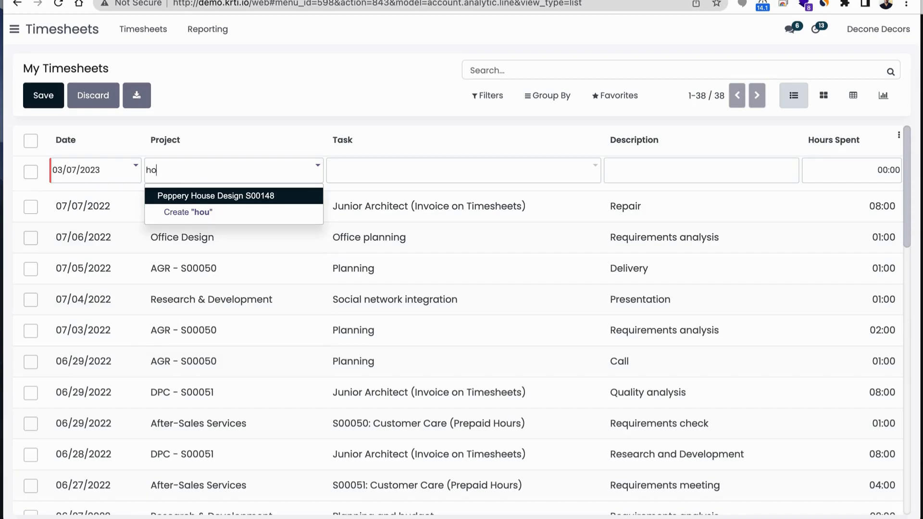
left_click(226, 196)
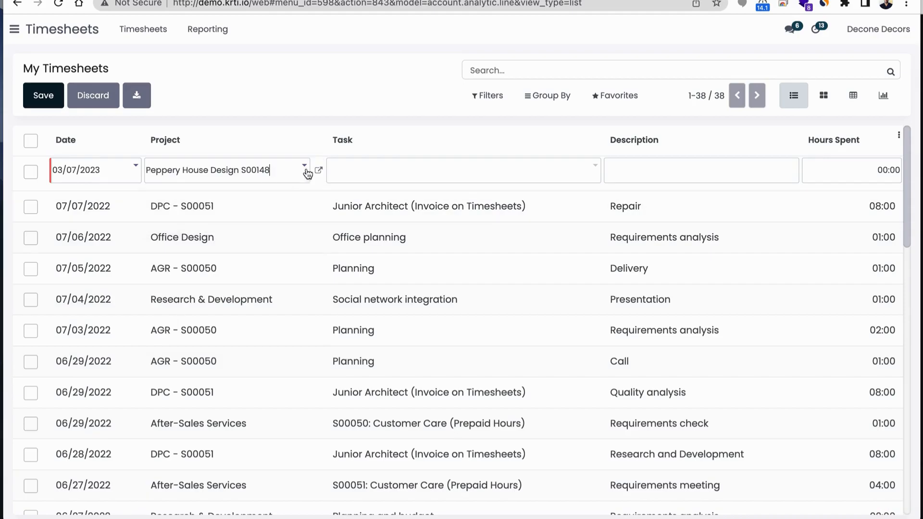
left_click(358, 172)
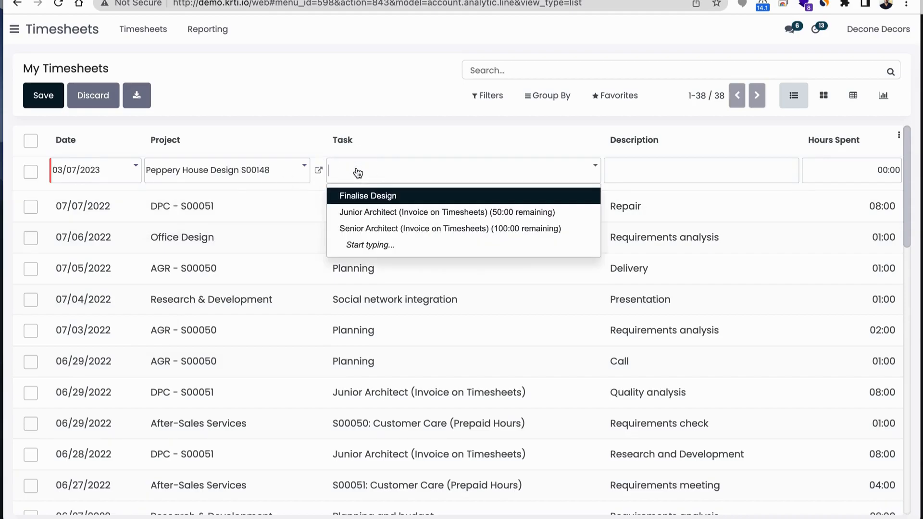
left_click(364, 197)
Describe the new timesheet entry as "House Designs" and set its hours spent to 40:00
left_click(637, 163)
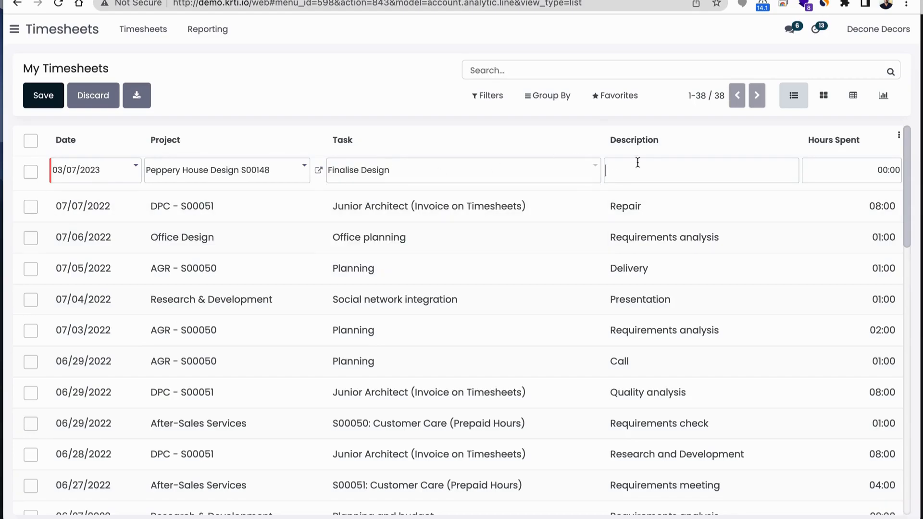
type("F")
key("BackSpace")
type("House Designs")
key("Tab")
key("BackSpace")
type("40:00")
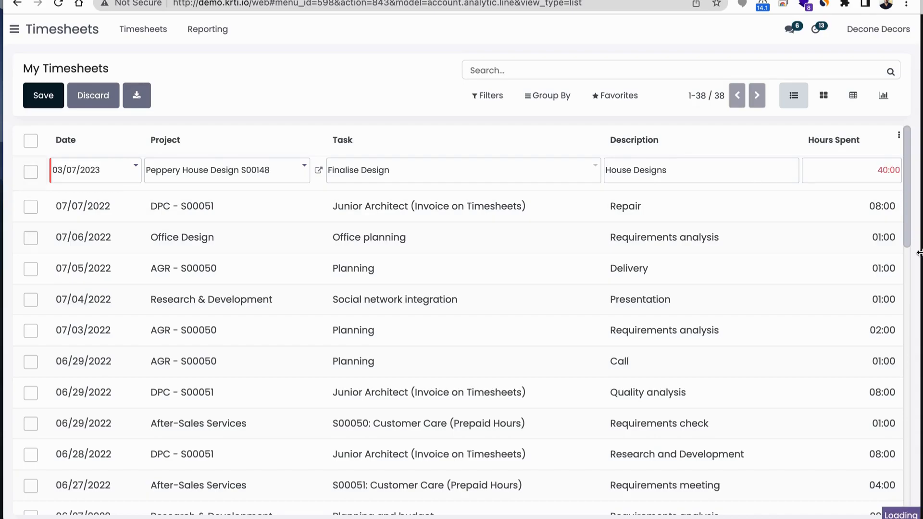
Correct the hours spent on the House Designs timesheet entry to 08:00 and save it
key("Return")
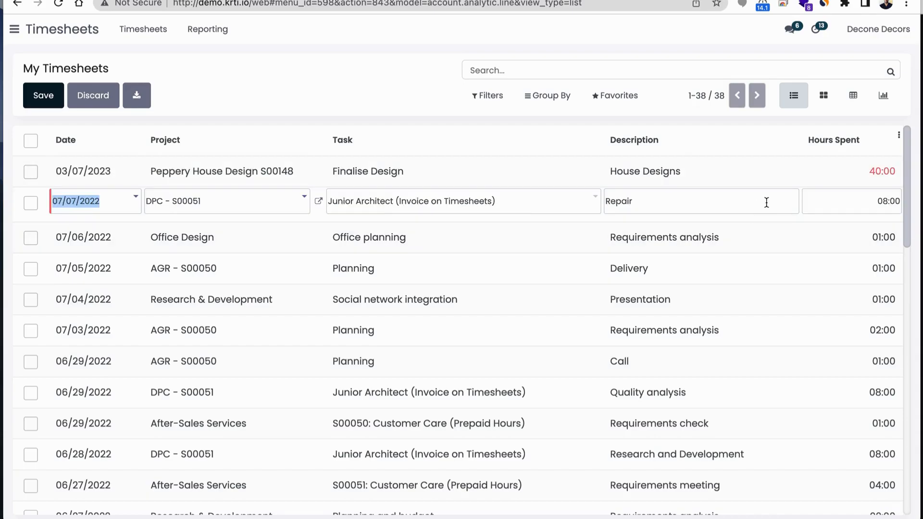
left_click(865, 173)
type("08:00")
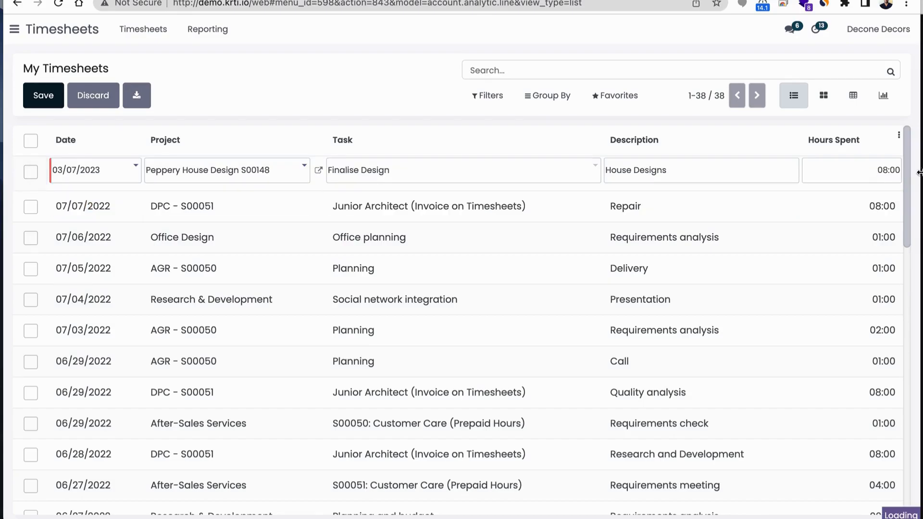
key("Return")
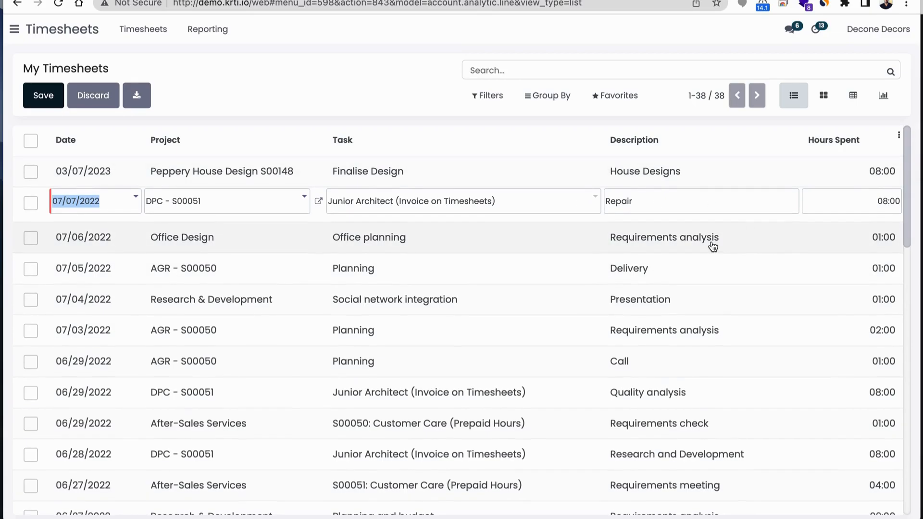
left_click(46, 99)
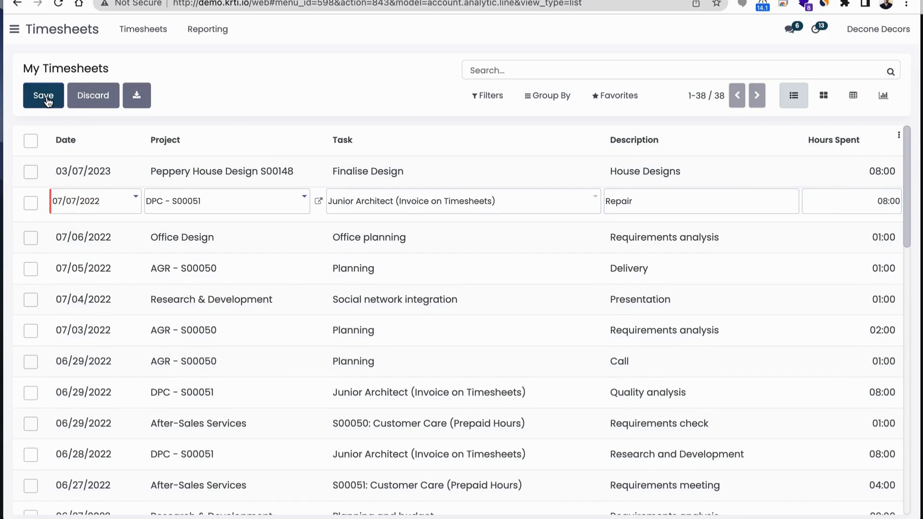
Switch to the Sales app and open Pepper Furniture's newest order from the sales orders list
left_click(13, 31)
left_click(54, 144)
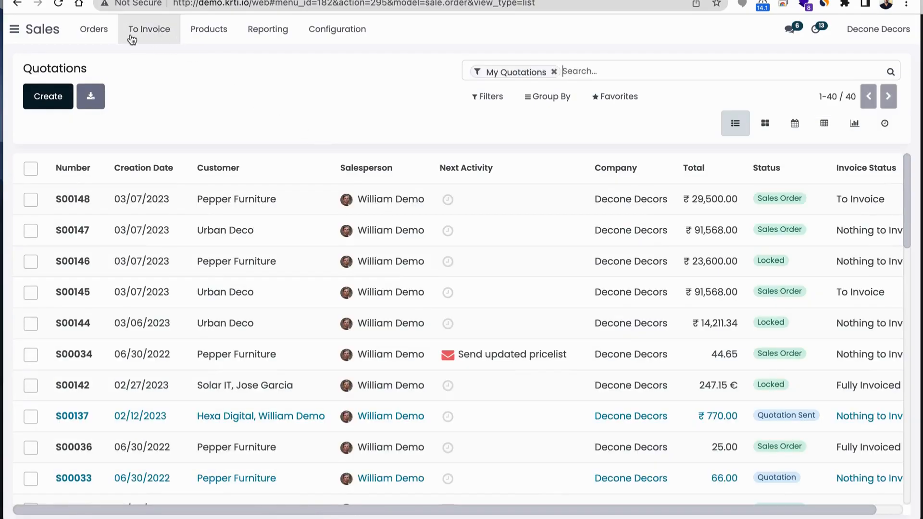
left_click(89, 30)
left_click(124, 72)
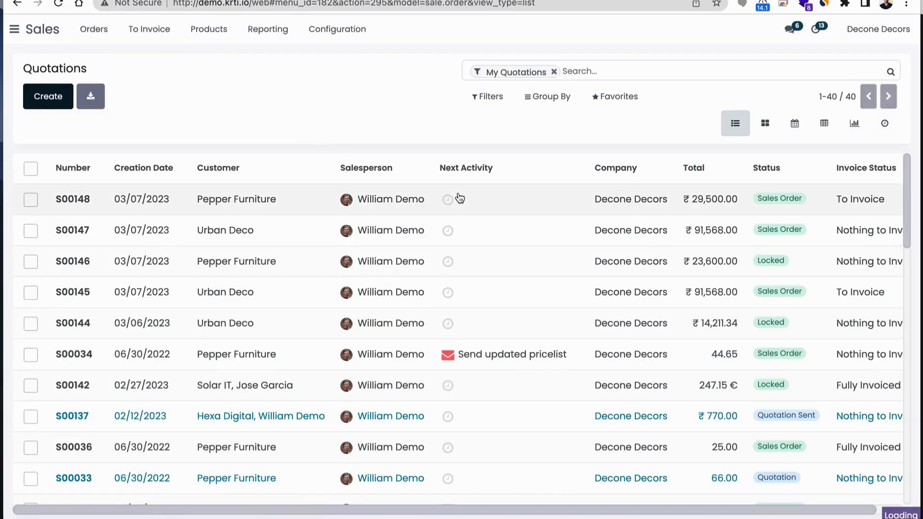
left_click(196, 204)
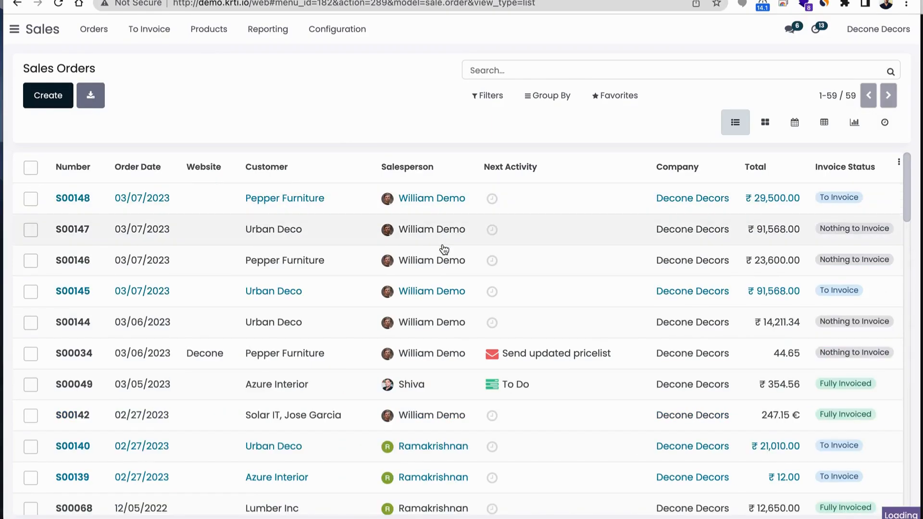
scroll(524, 313, "down", 1)
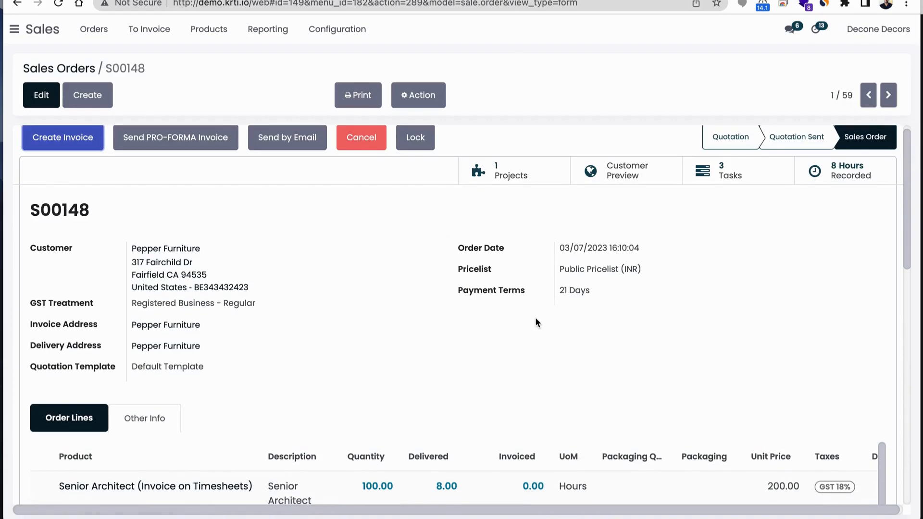
Review the order's linked project, then return to the order and examine the delivered and invoiced hours on its lines
left_click(520, 175)
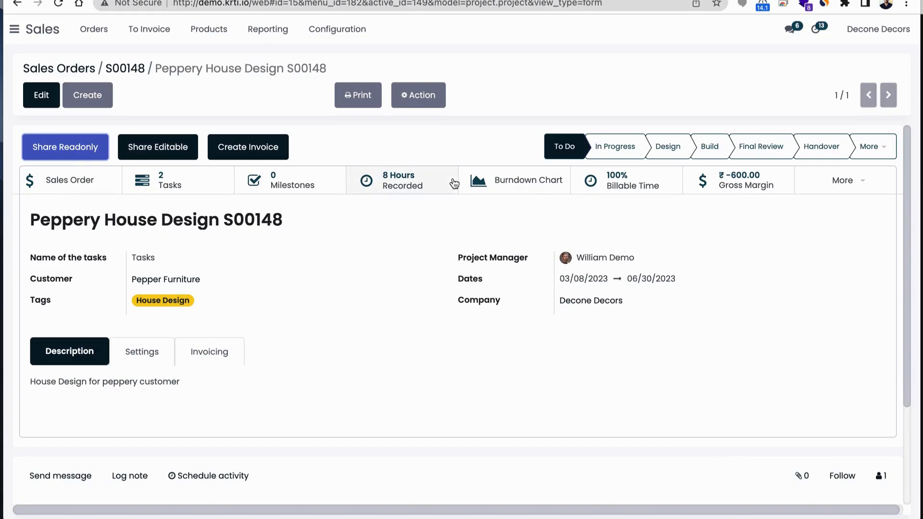
left_click(128, 73)
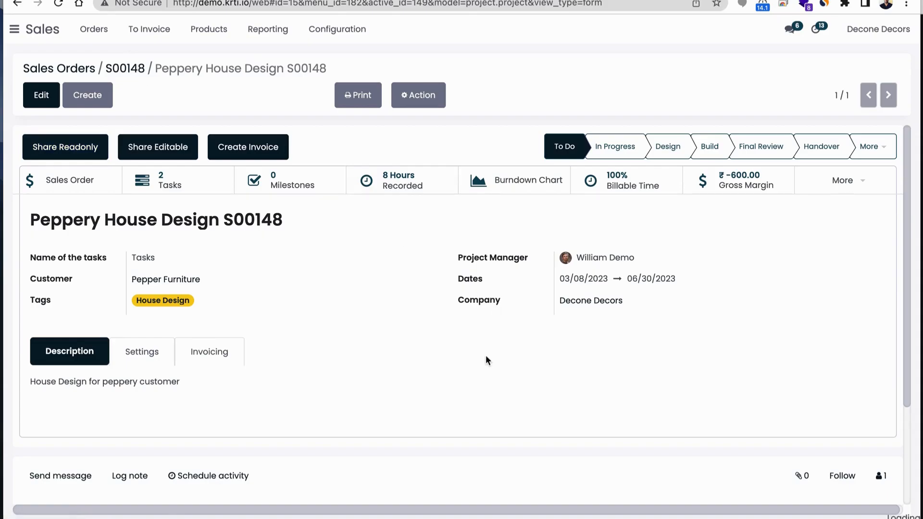
scroll(486, 356, "down", 3)
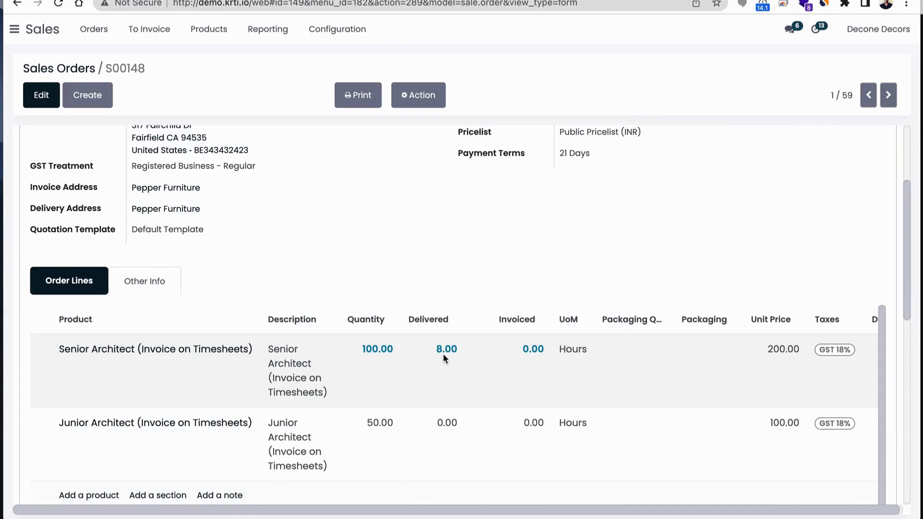
scroll(443, 353, "up", 3)
scroll(451, 285, "down", 2)
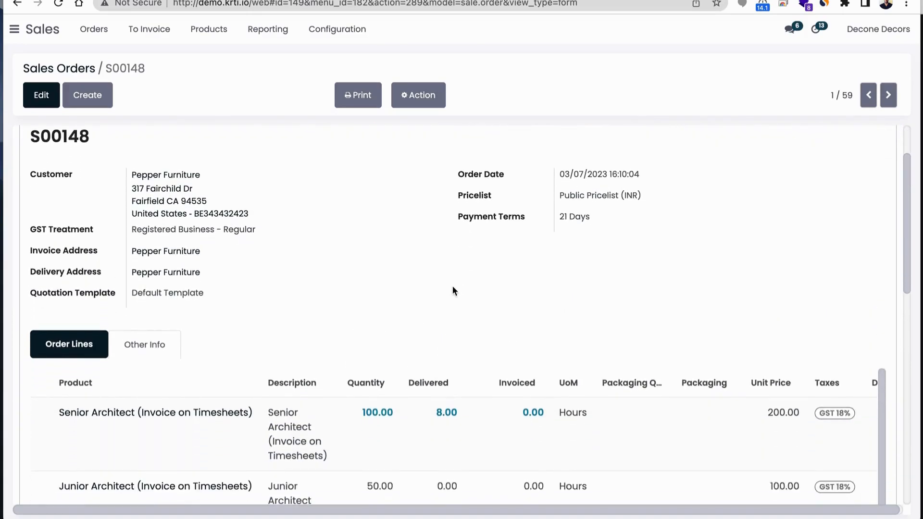
scroll(452, 286, "down", 4)
scroll(452, 286, "up", 4)
scroll(452, 291, "up", 2)
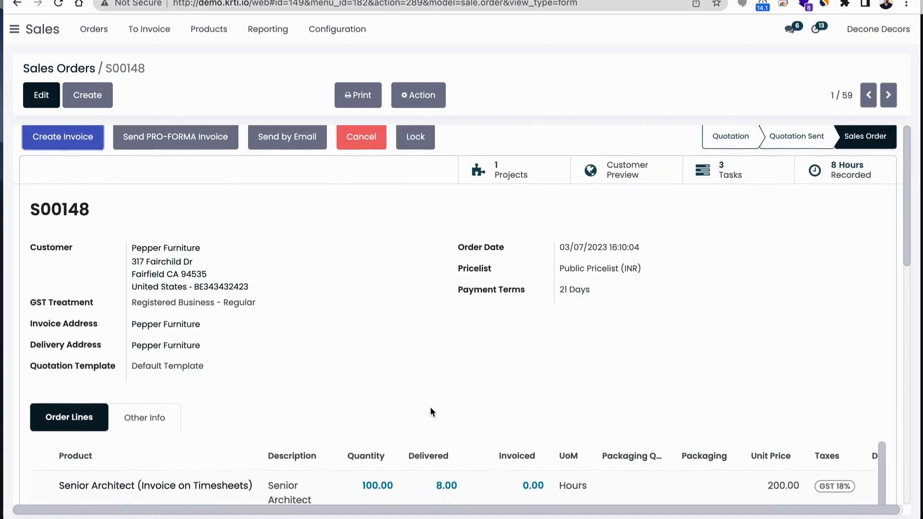
scroll(431, 412, "down", 1)
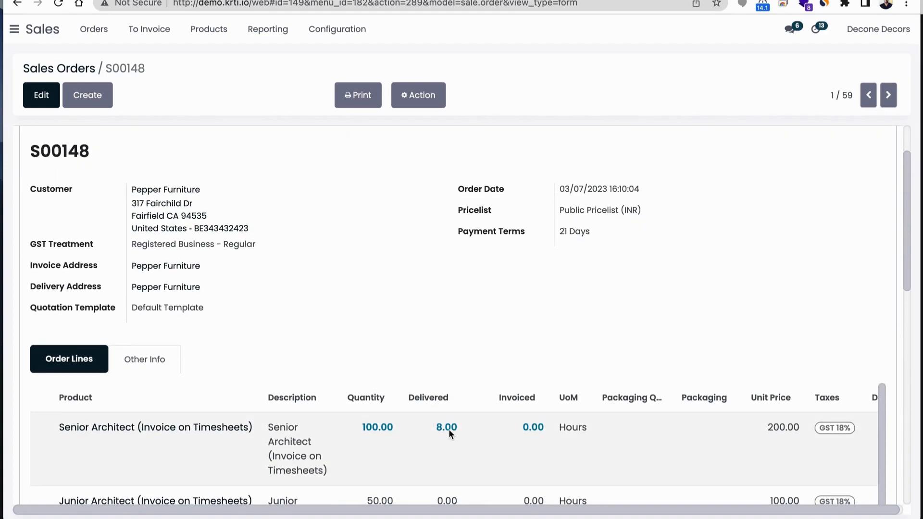
scroll(448, 429, "up", 1)
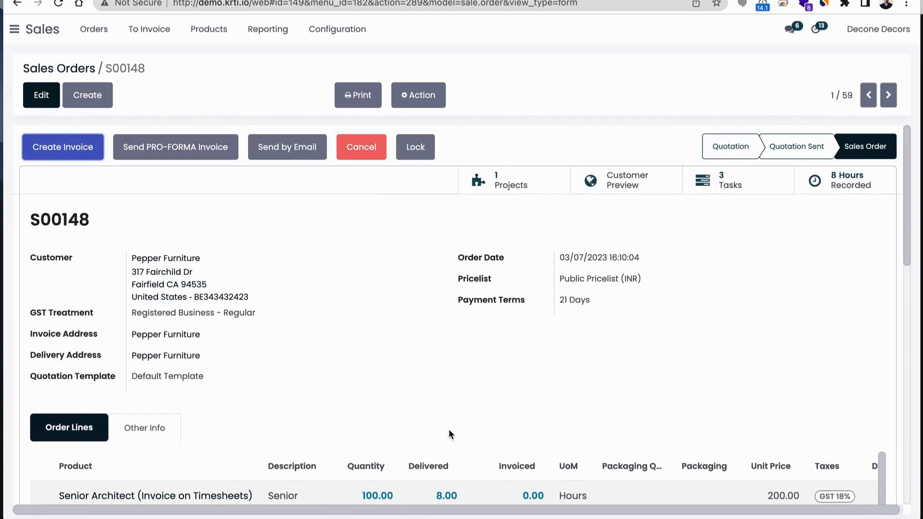
Create a regular invoice from the sales order without a timesheets period, then open the draft invoice
left_click(77, 151)
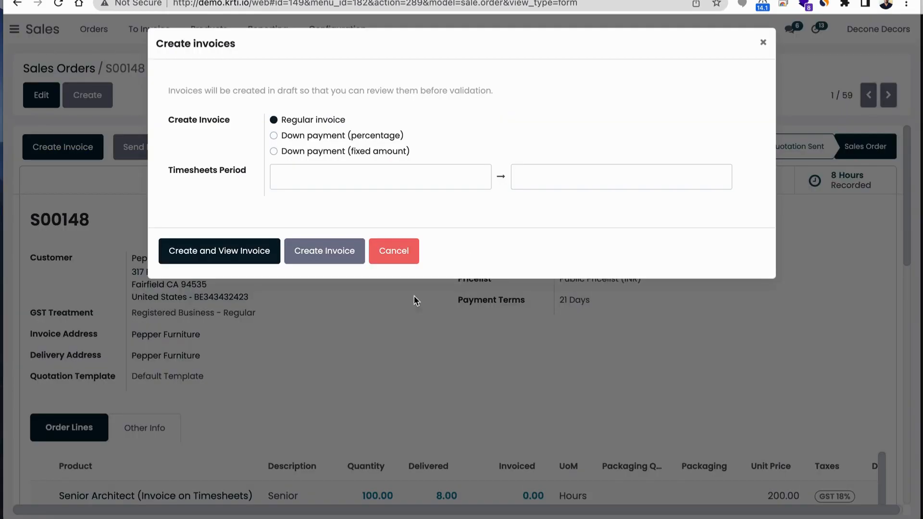
left_click(324, 259)
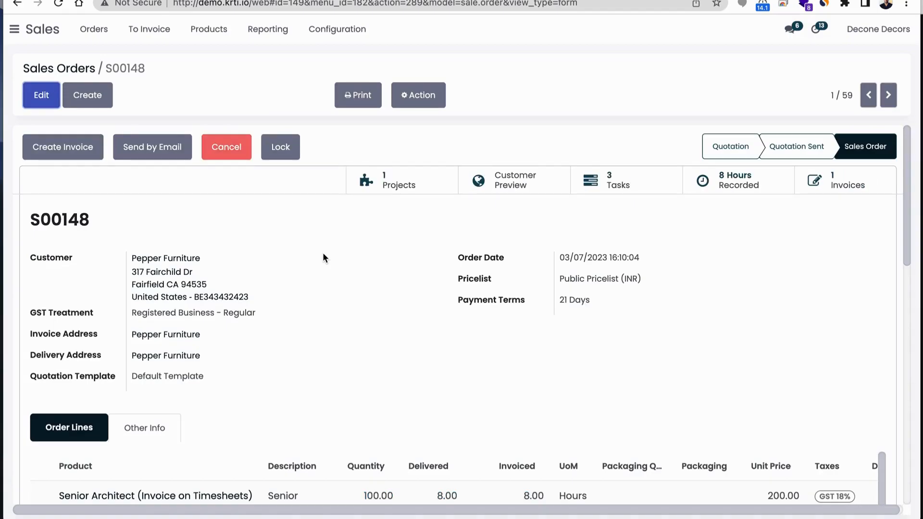
left_click(850, 185)
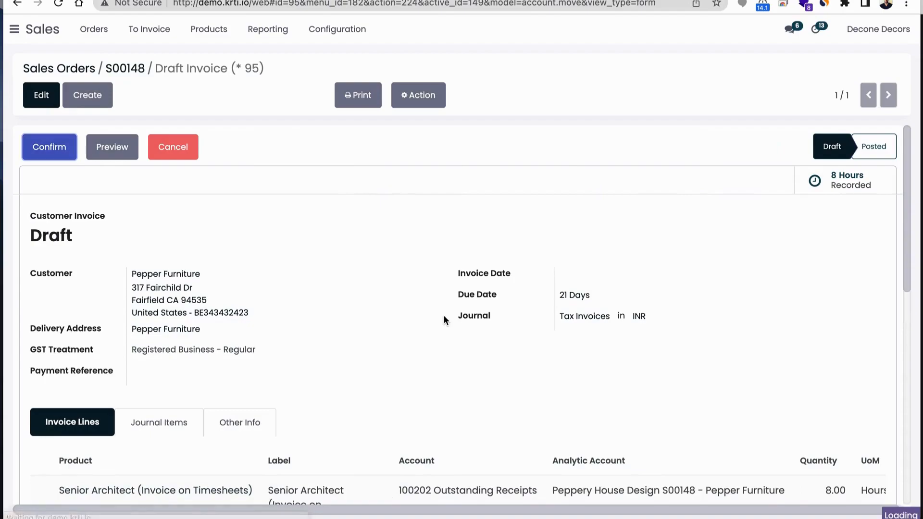
Check the Pepper Furniture draft invoice and confirm it
scroll(443, 315, "down", 1)
scroll(144, 226, "up", 1)
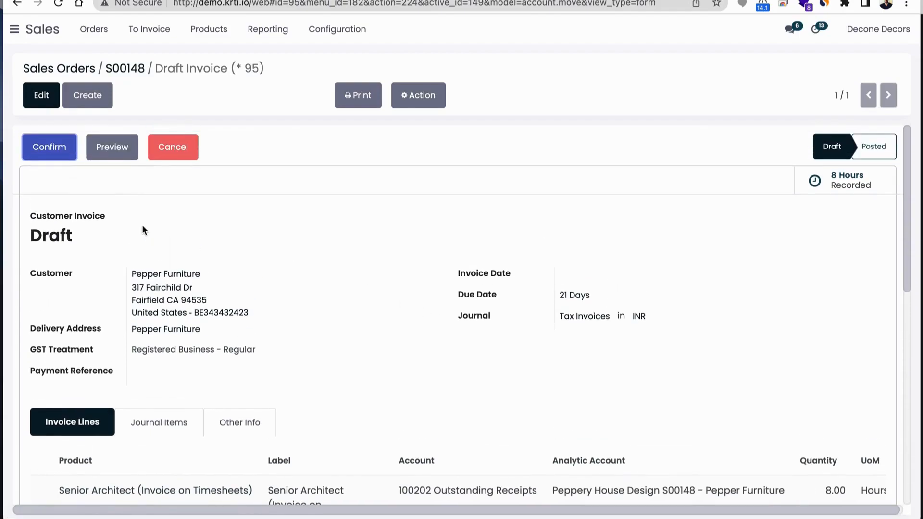
left_click(46, 147)
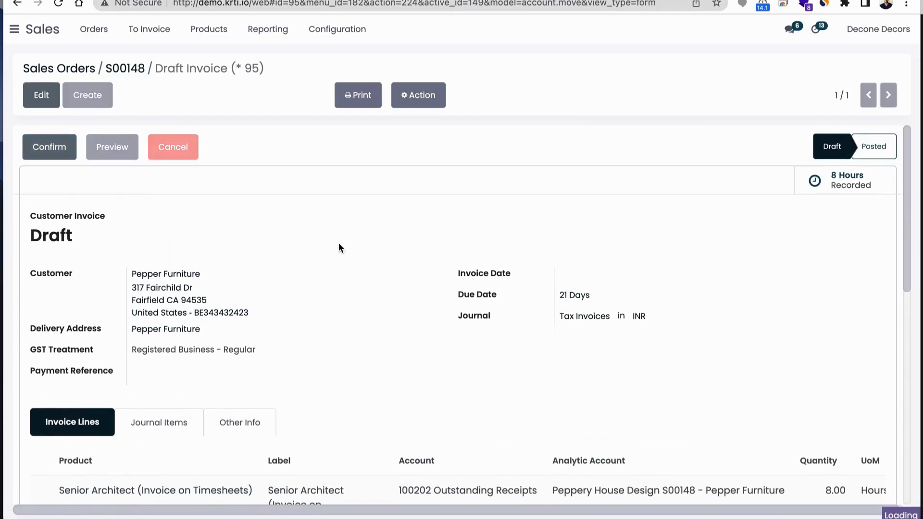